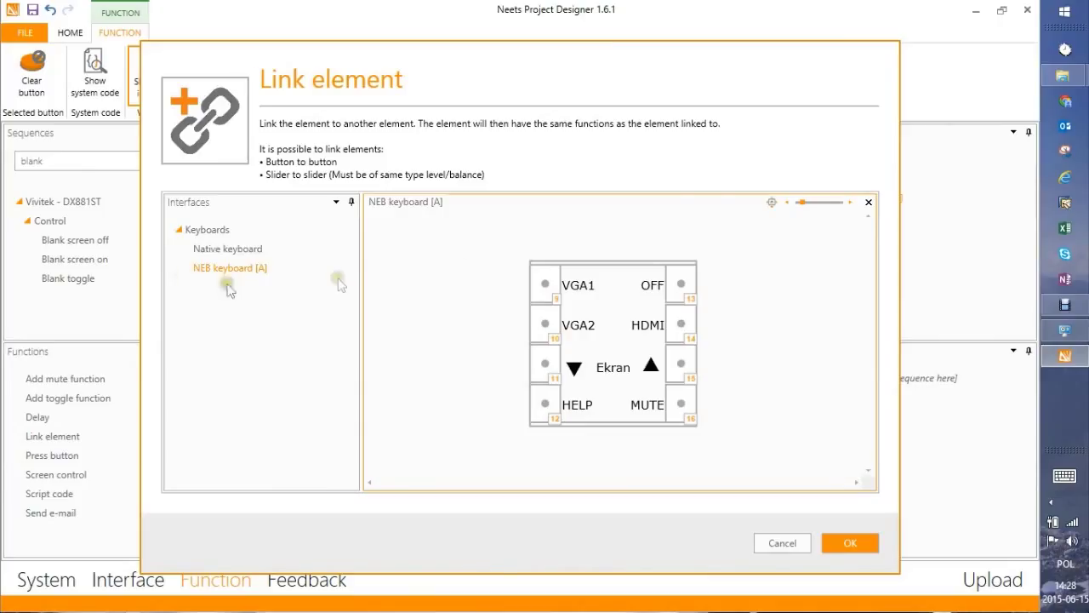
Link the NEB keyboard [A] OFF key to the Native keyboard's OFF key
left_click(215, 249)
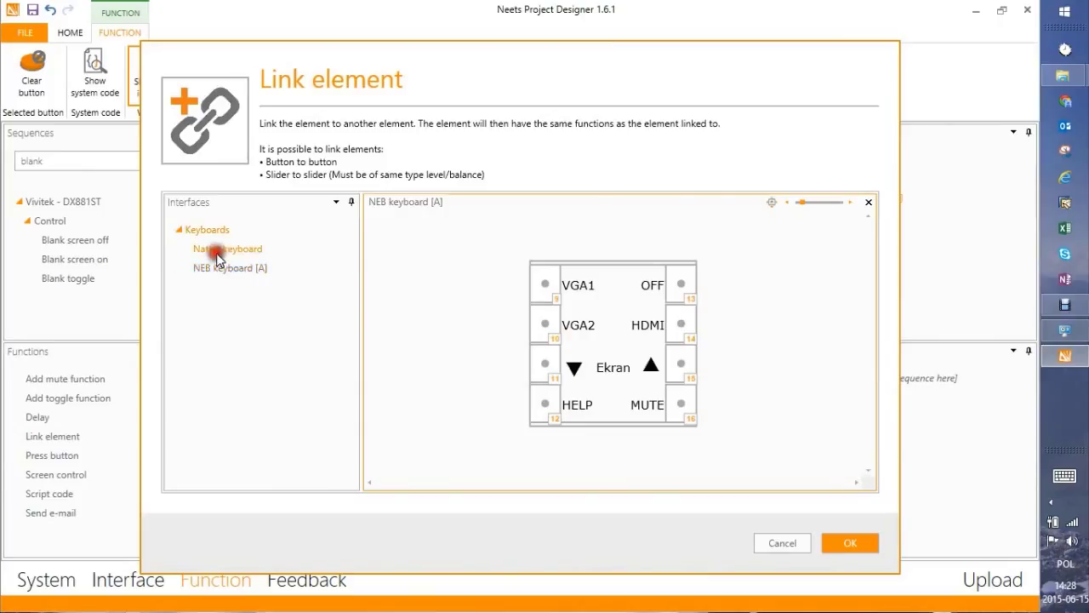
left_click(685, 279)
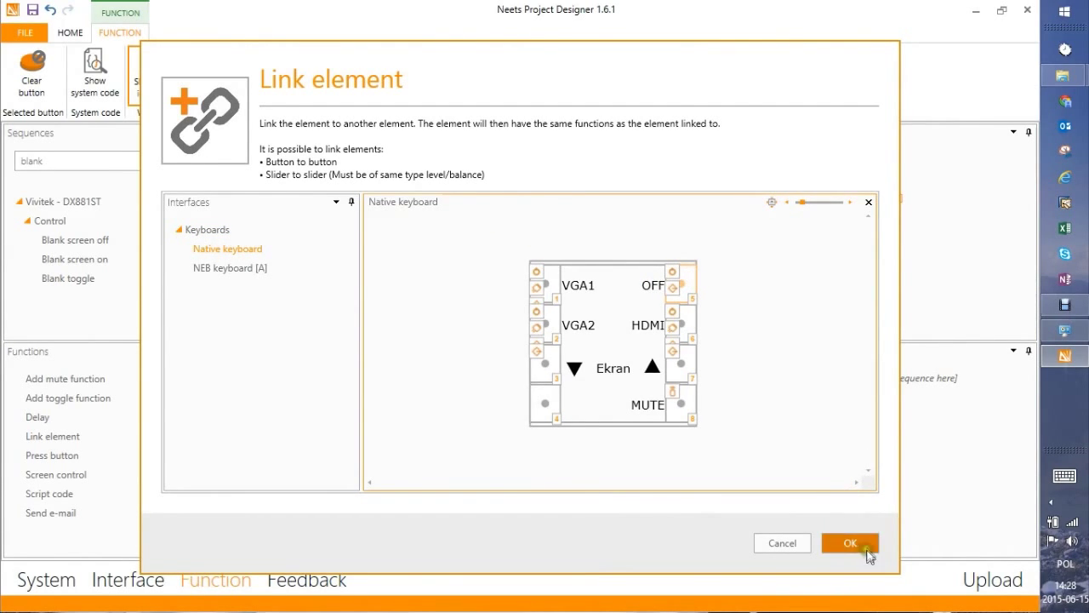
left_click(851, 543)
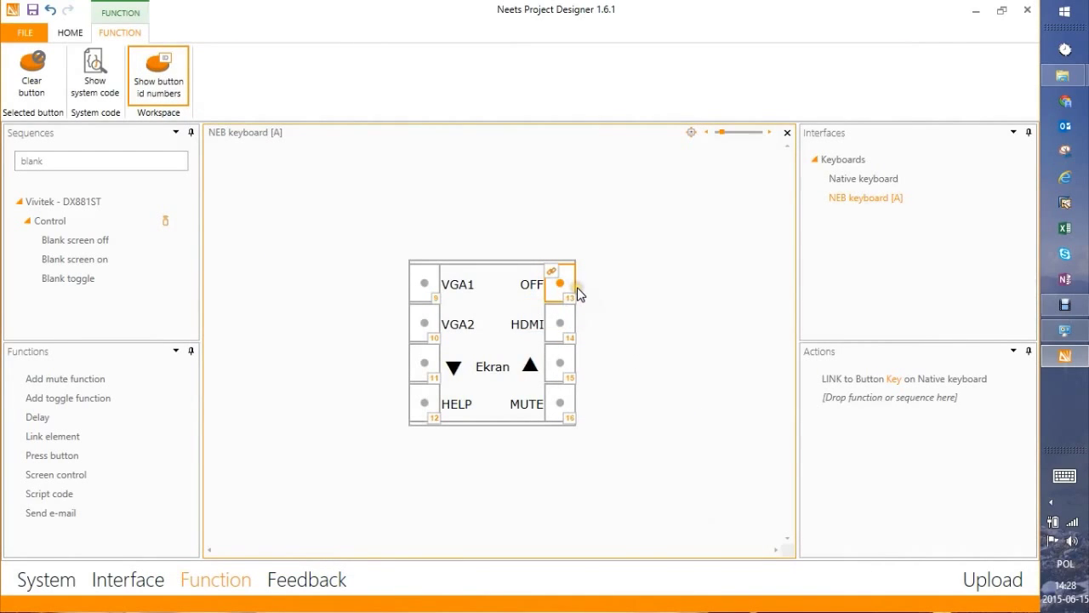
Compare the NEB keyboard [A] and Native keyboard layouts, ending on NEB keyboard [A]
left_click(864, 200)
left_click(843, 179)
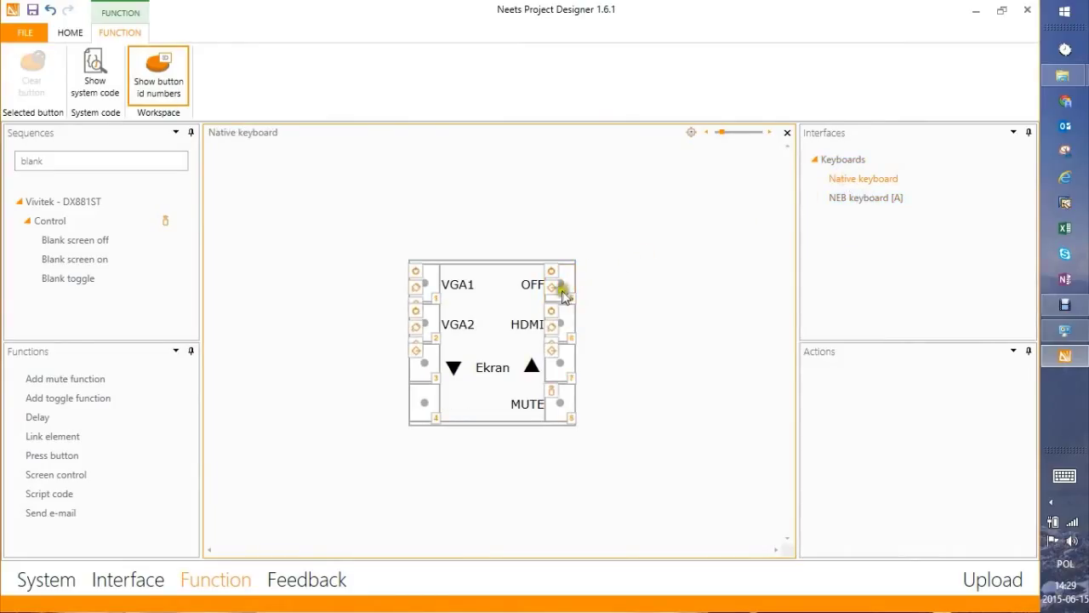
left_click(856, 199)
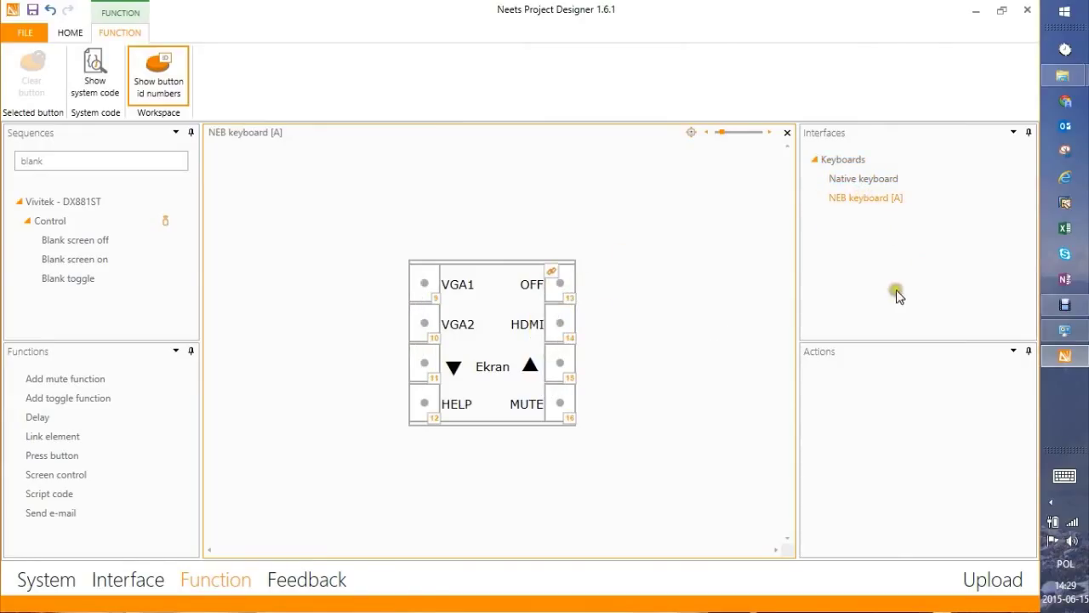
Attach a Link element to the VGA1 key, targeting the Native keyboard's VGA1 key
mouse_move(65, 442)
left_click_drag(64, 442, 426, 287)
left_click(226, 268)
left_click(226, 250)
left_click(552, 289)
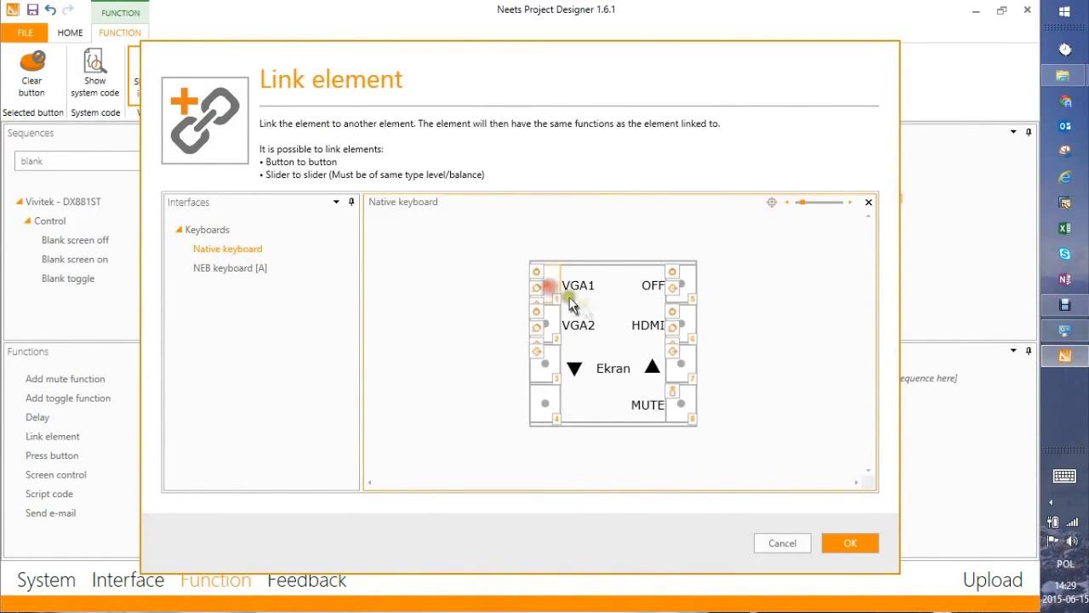
left_click(841, 542)
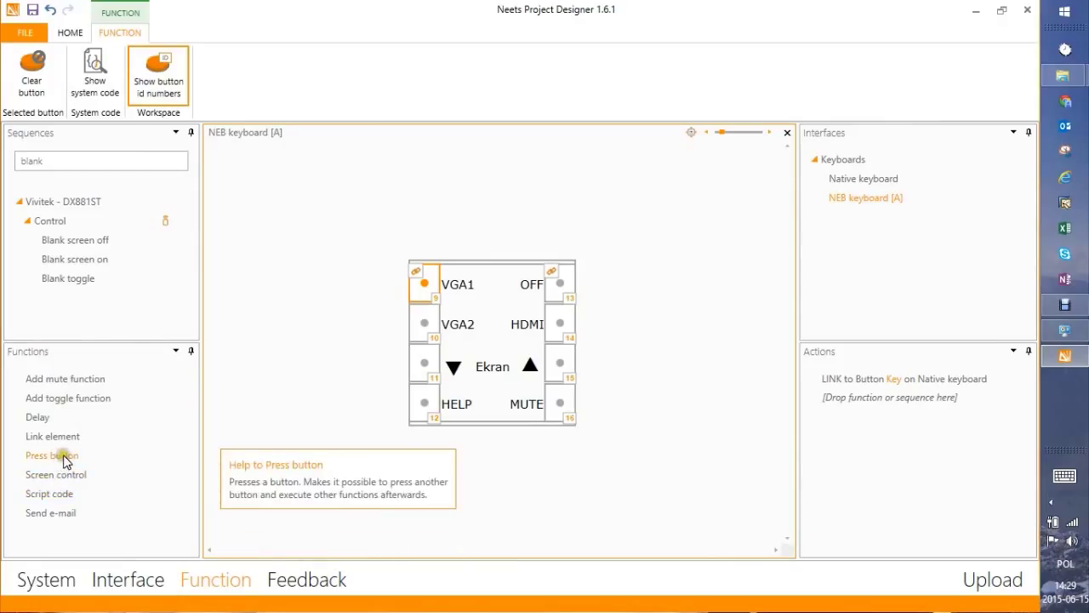
left_click(62, 460)
left_click(61, 437)
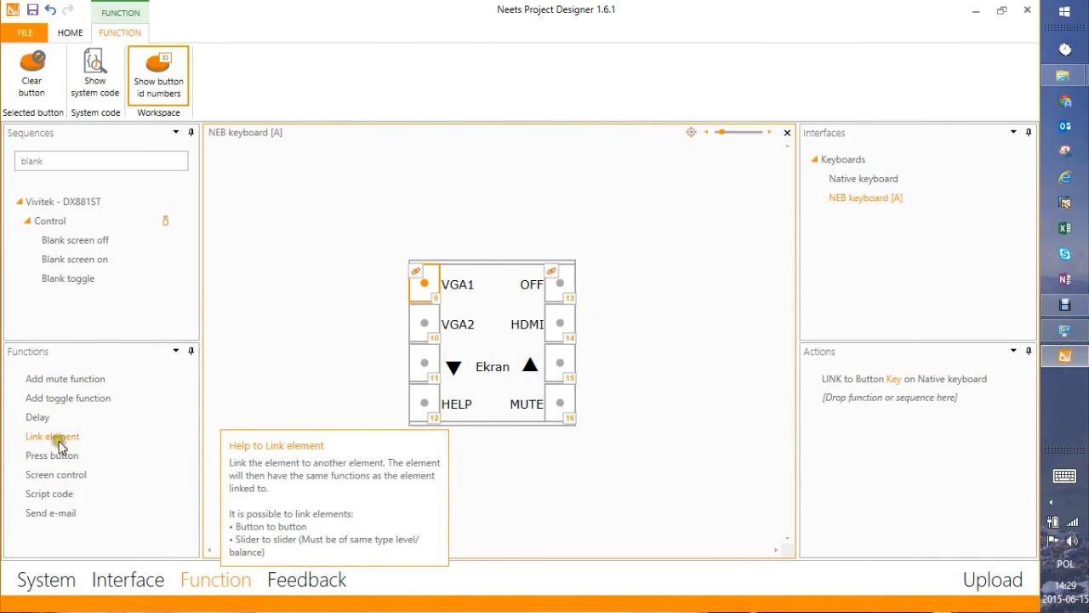
left_click(60, 459)
left_click(60, 459)
left_click(66, 454)
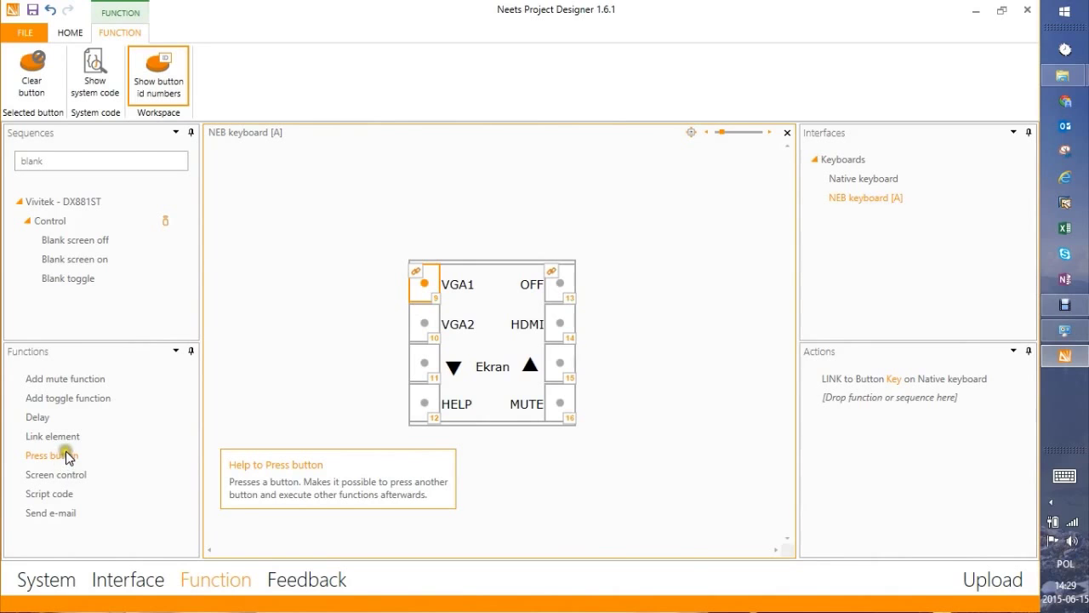
left_click(68, 475)
left_click_drag(59, 474, 561, 408)
left_click(230, 236)
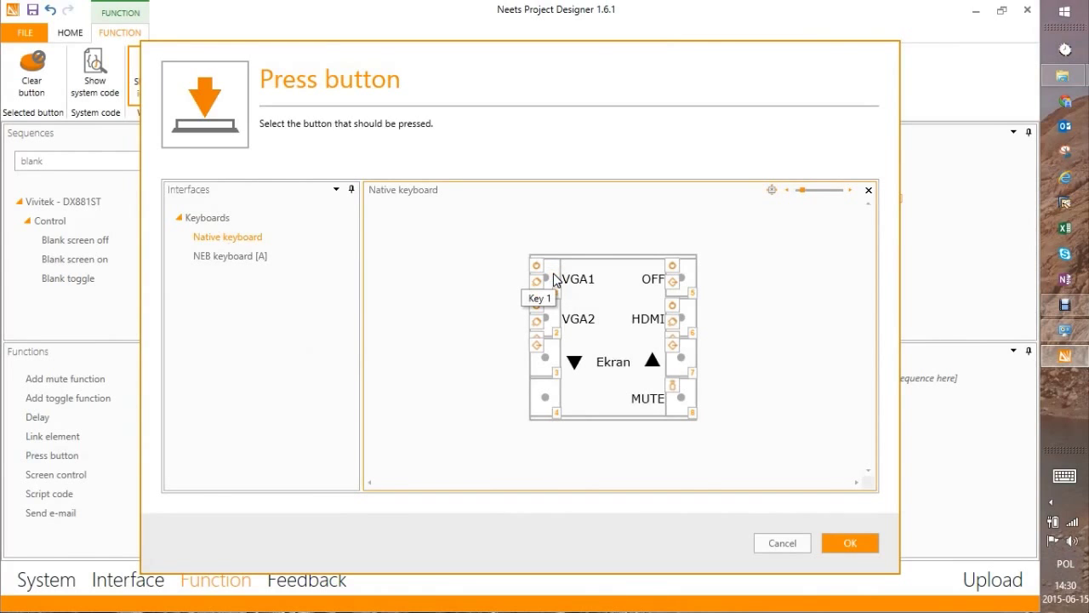
left_click(775, 543)
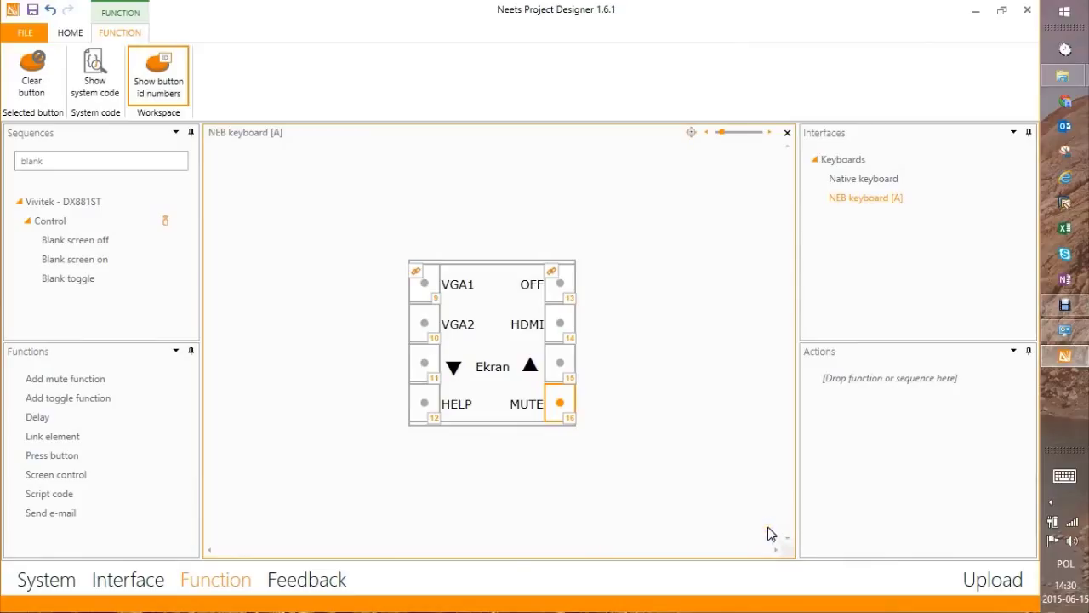
left_click(559, 405)
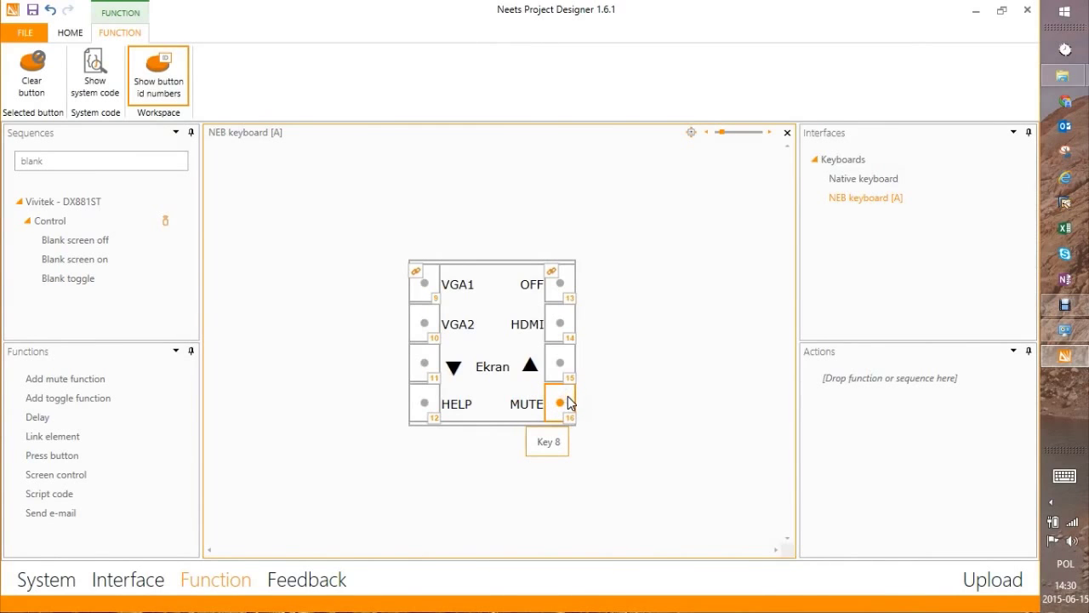
left_click_drag(57, 464, 558, 406)
left_click(227, 236)
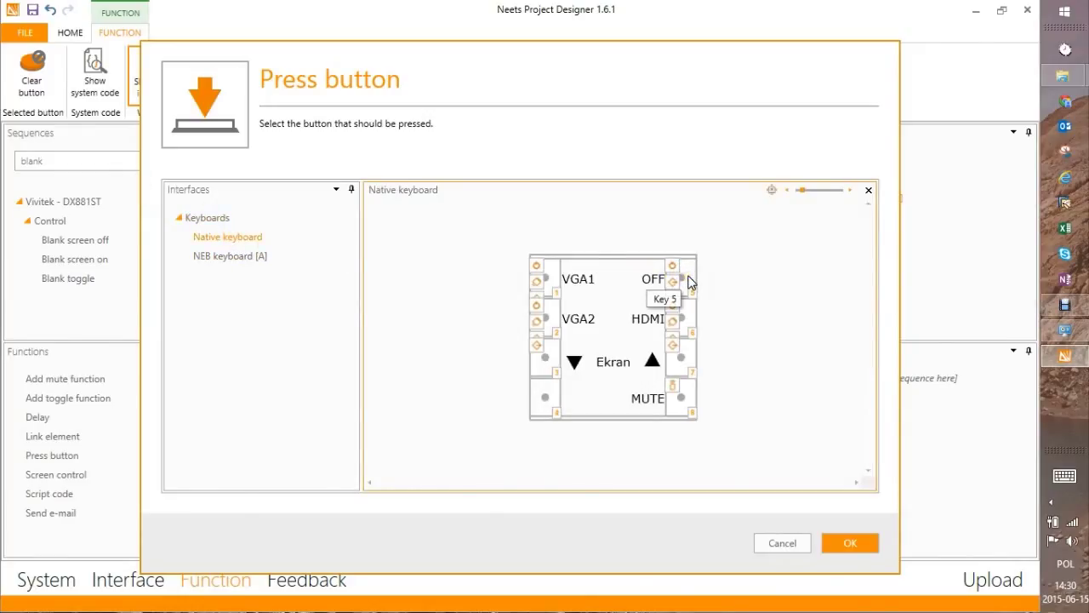
left_click(782, 544)
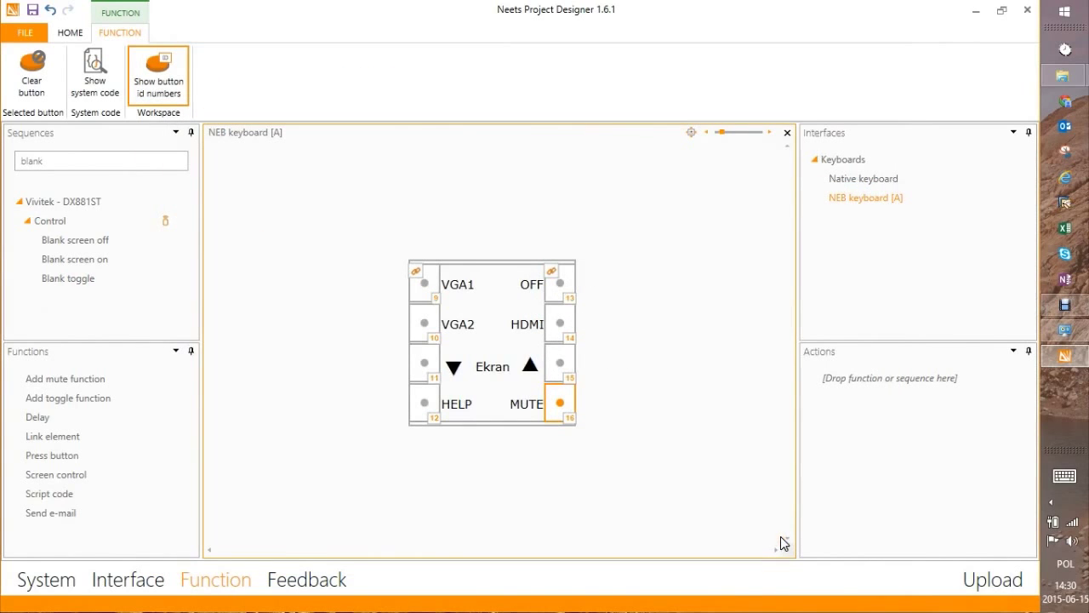
left_click(66, 474)
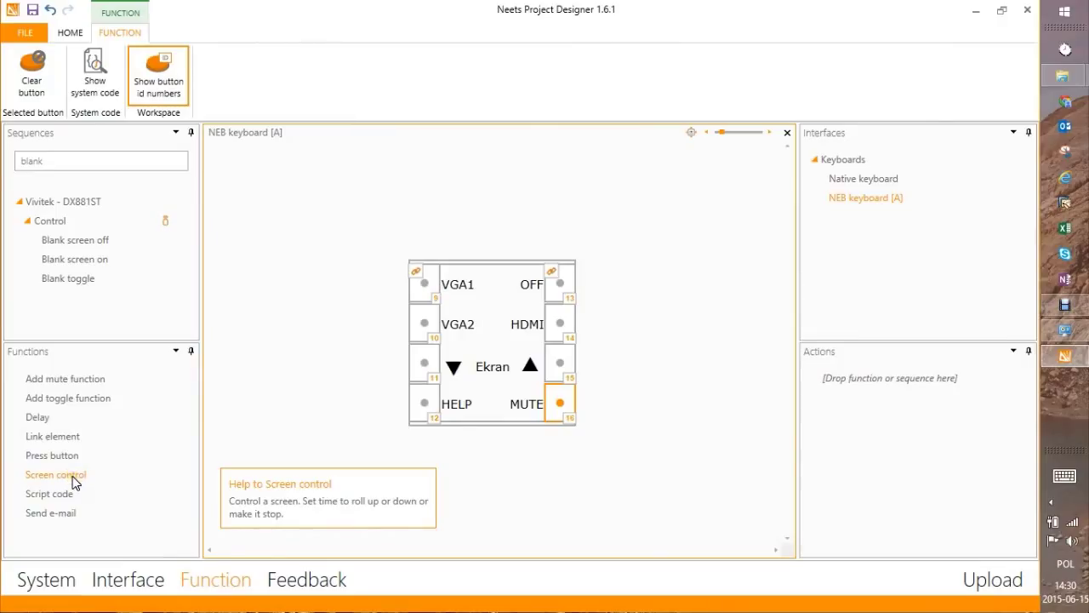
left_click(71, 475)
left_click(67, 493)
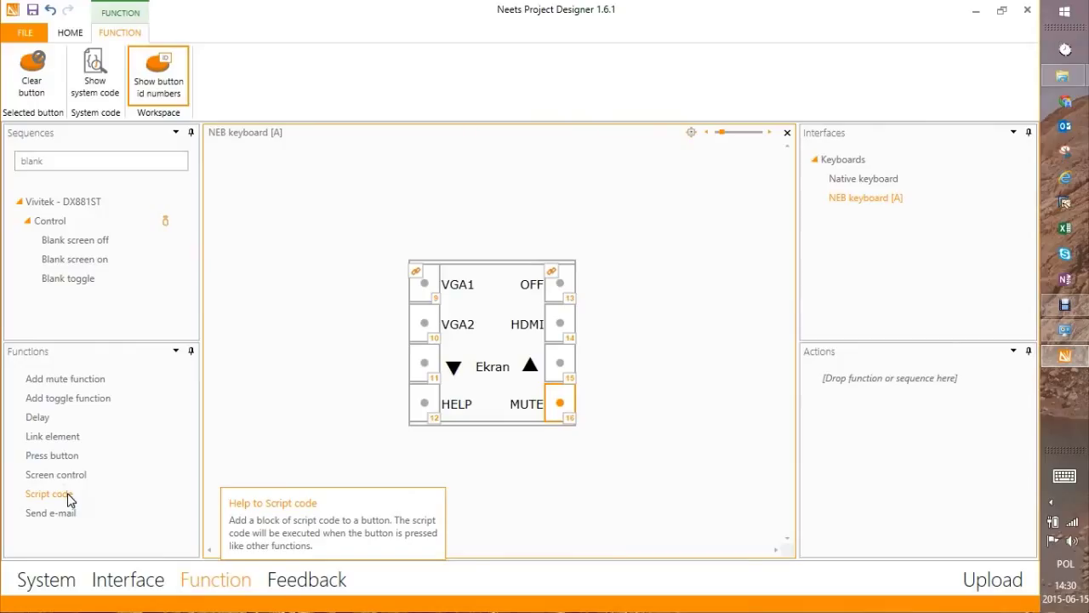
left_click(67, 493)
left_click(70, 513)
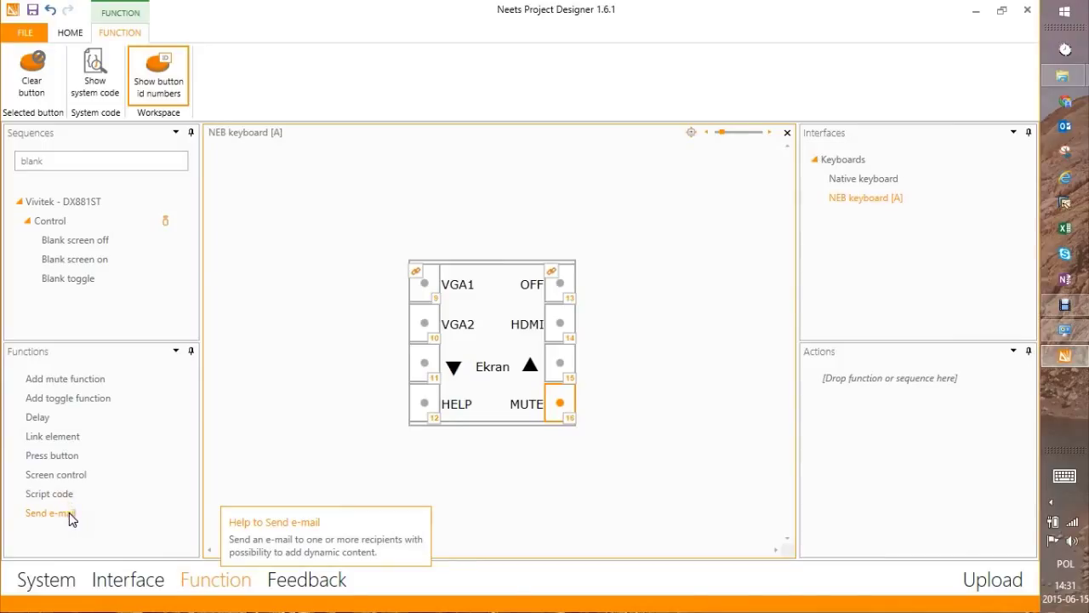
left_click(67, 526)
left_click(54, 515)
left_click_drag(55, 513, 70, 513)
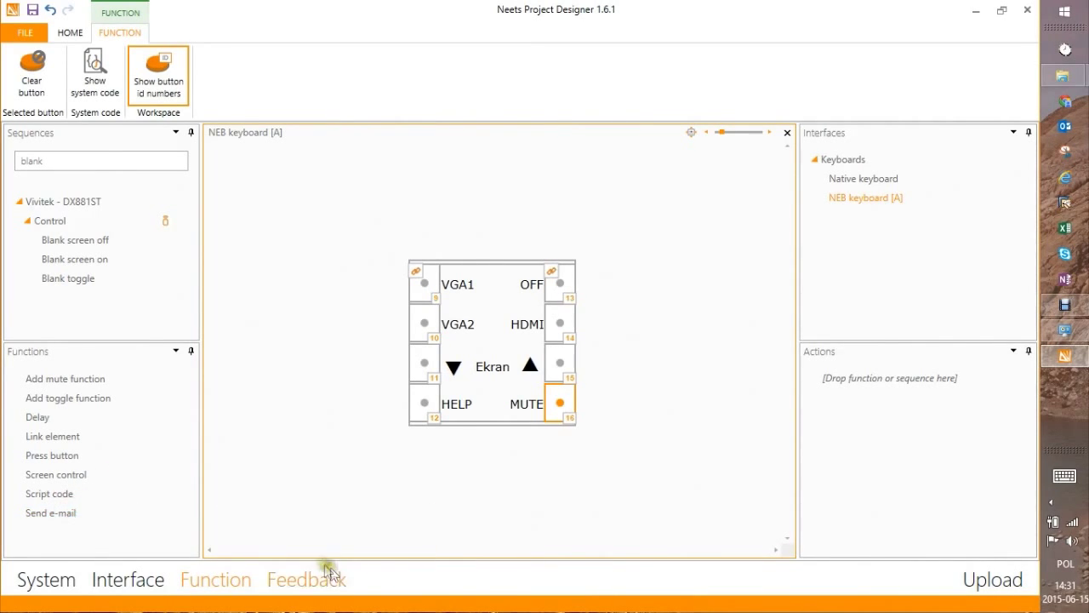
Add a Send e-mail action to HELP: service address, subject 'Awaria/ klasa 113', body 'Pros'
left_click(65, 514)
left_click_drag(66, 516, 432, 406)
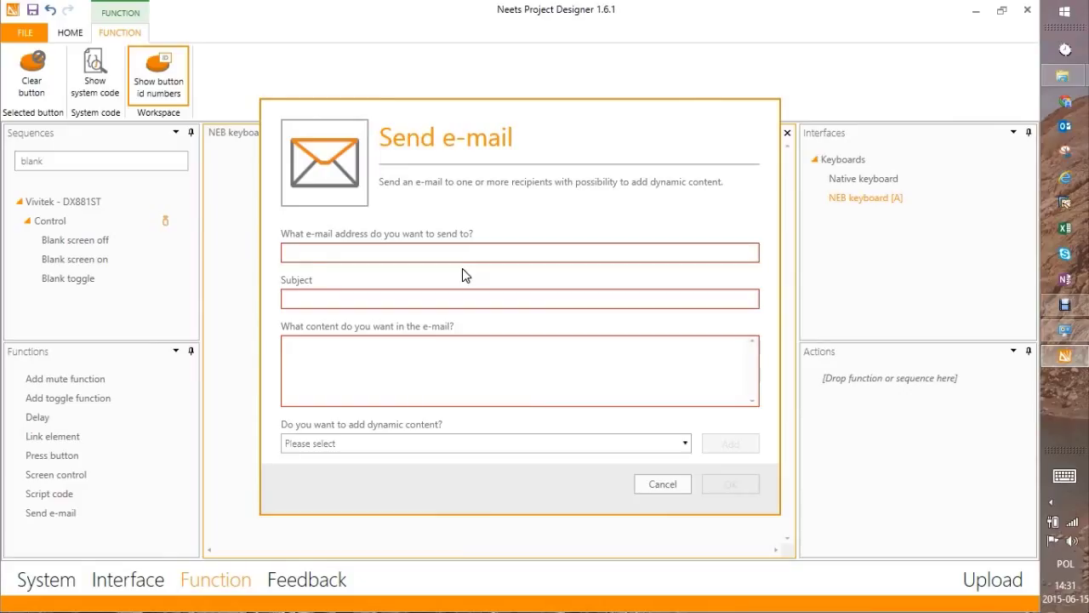
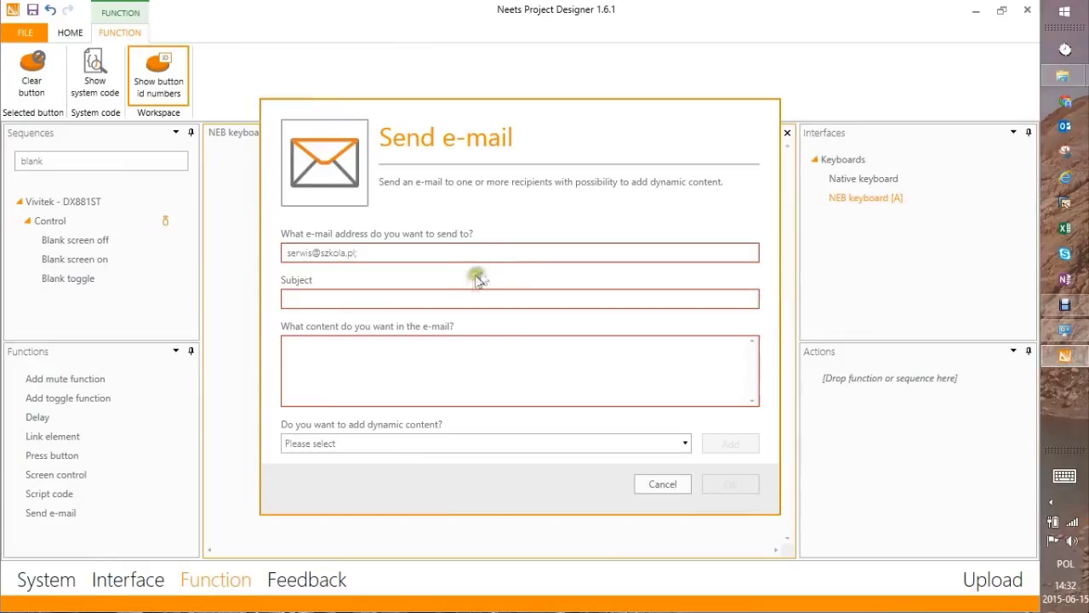
left_click(492, 297)
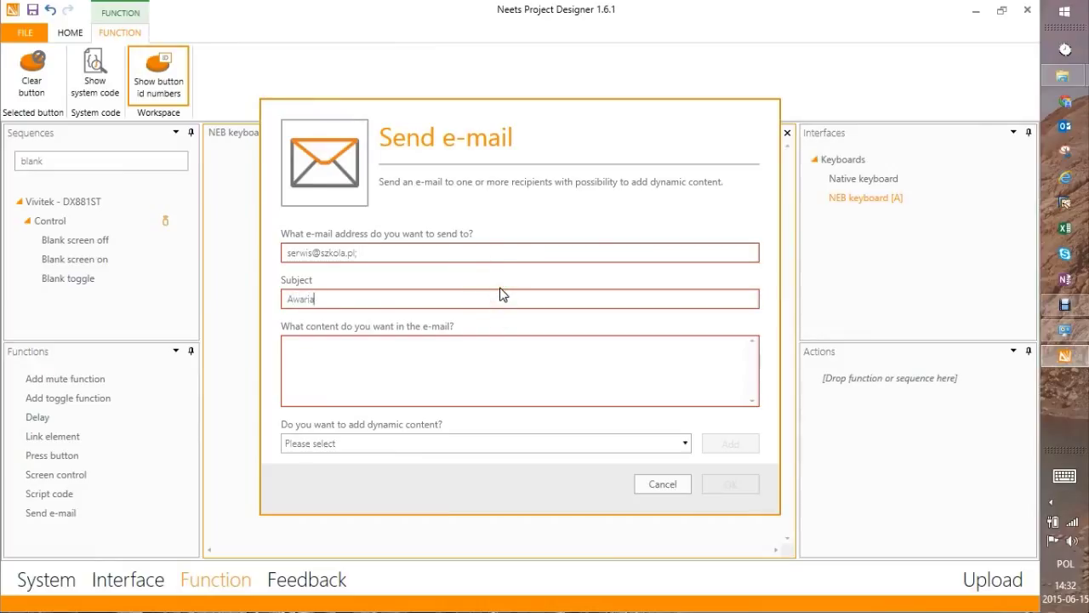
type("Awaria/ klasa 113")
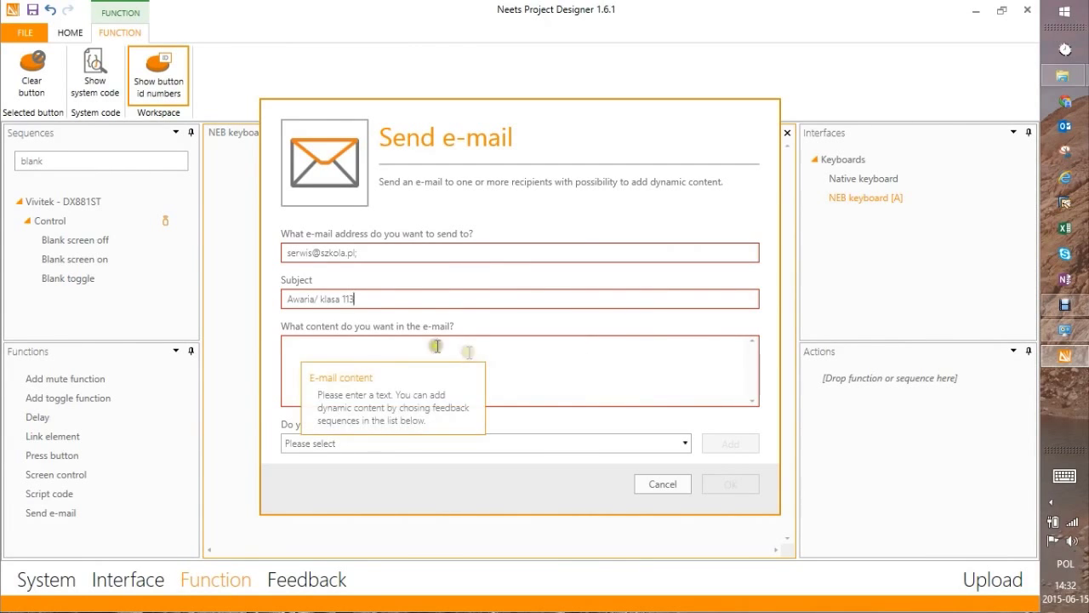
left_click(342, 349)
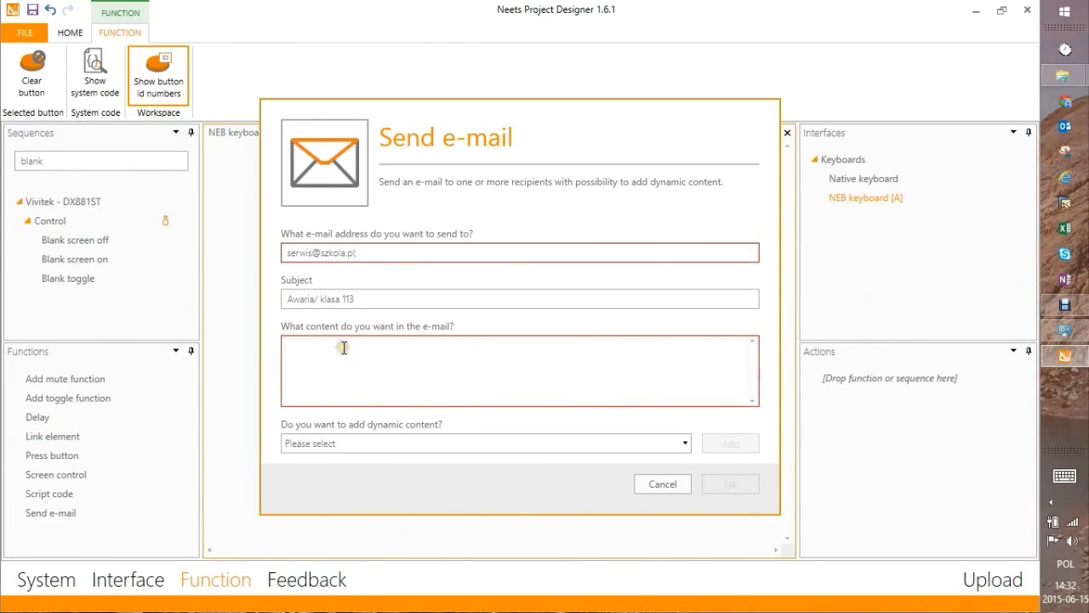
type("Proszę o pomoc")
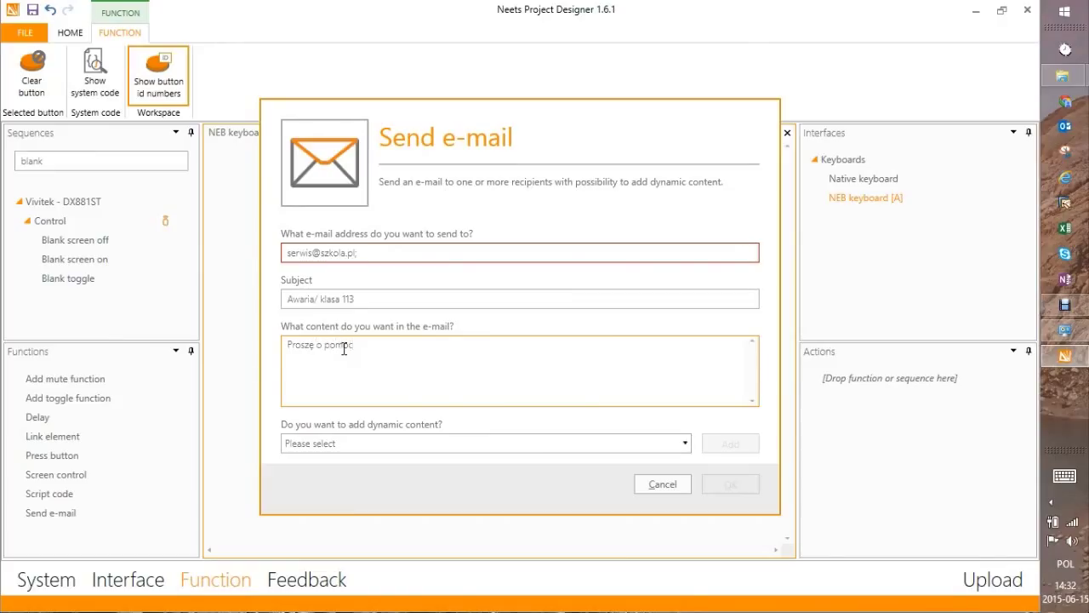
Insert the projector's Lamp hours as dynamic content, then cancel the e-mail setup unsaved
left_click(568, 445)
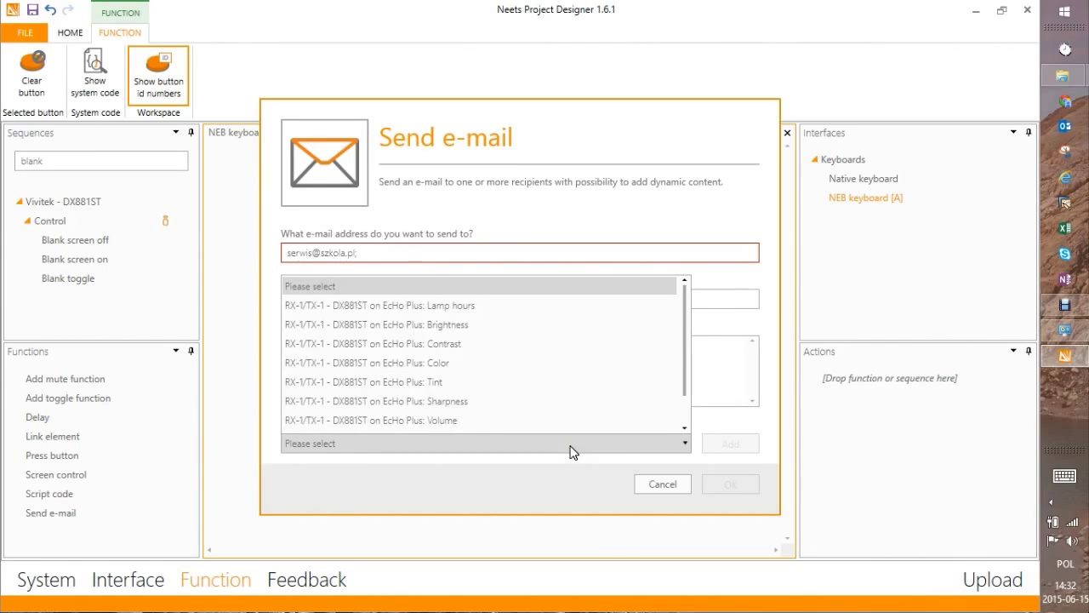
left_click(355, 306)
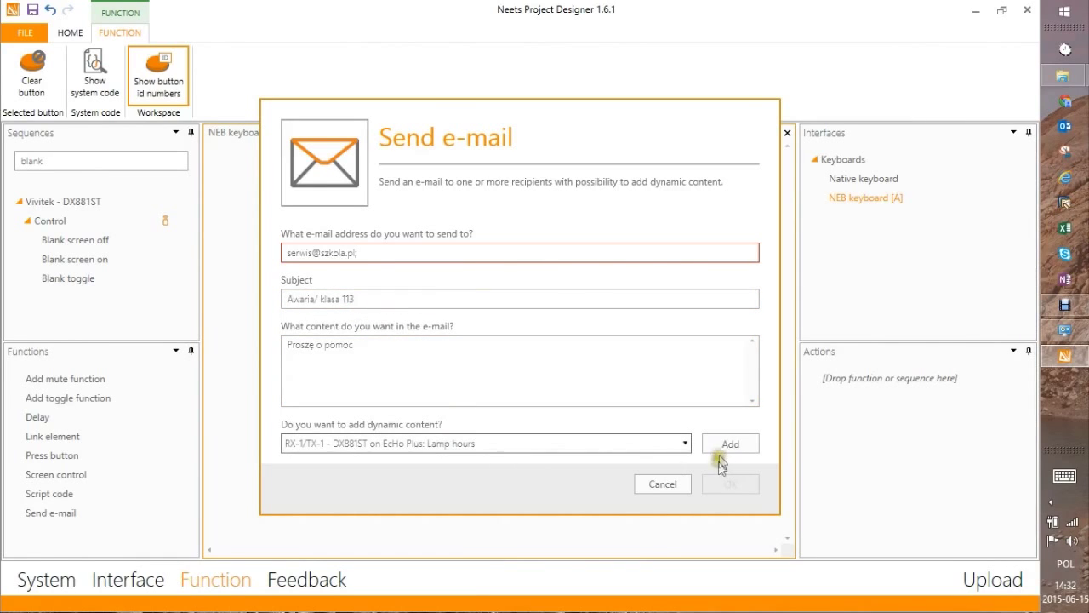
left_click(723, 445)
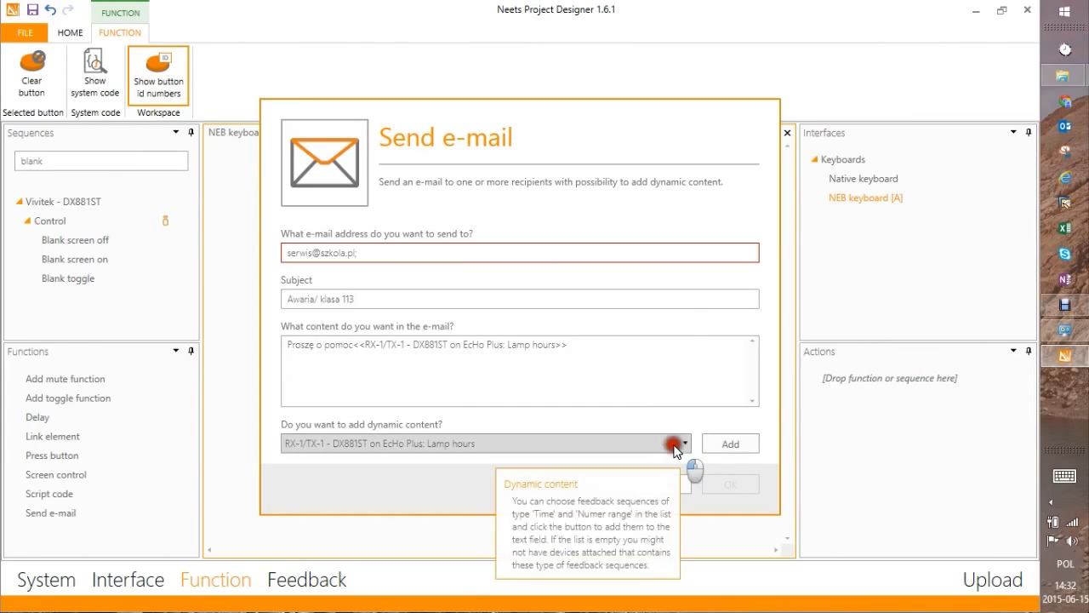
left_click(679, 444)
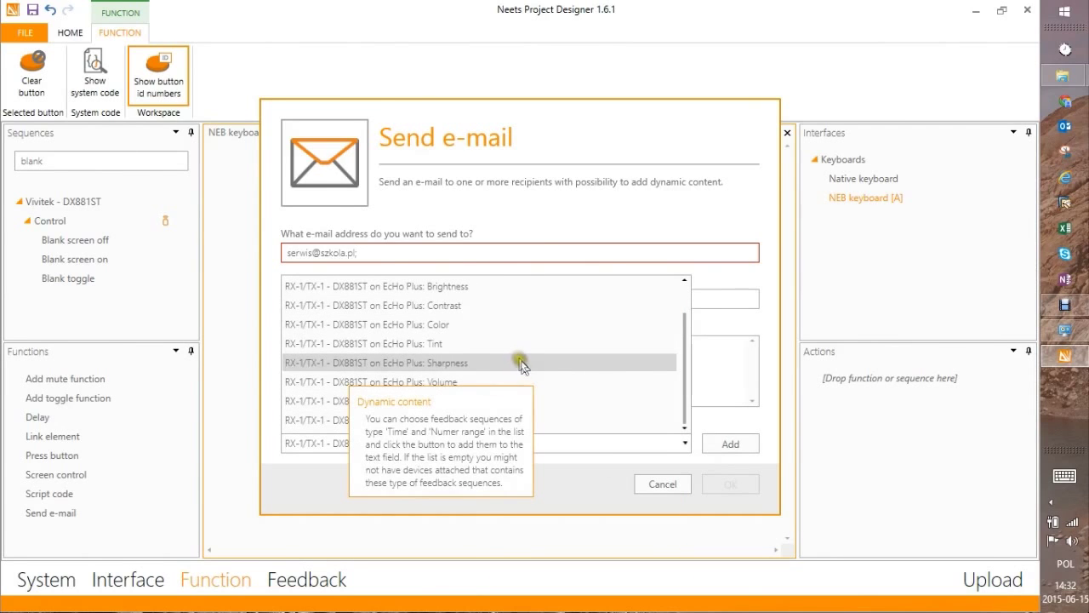
scroll(502, 357, "up", 1)
scroll(475, 346, "down", 1)
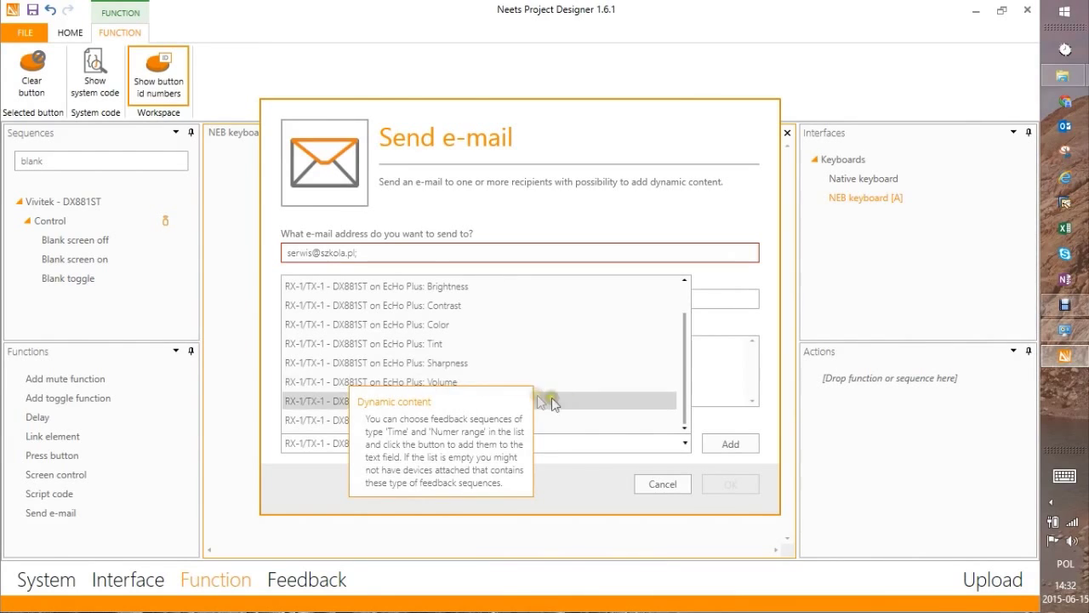
left_click(566, 443)
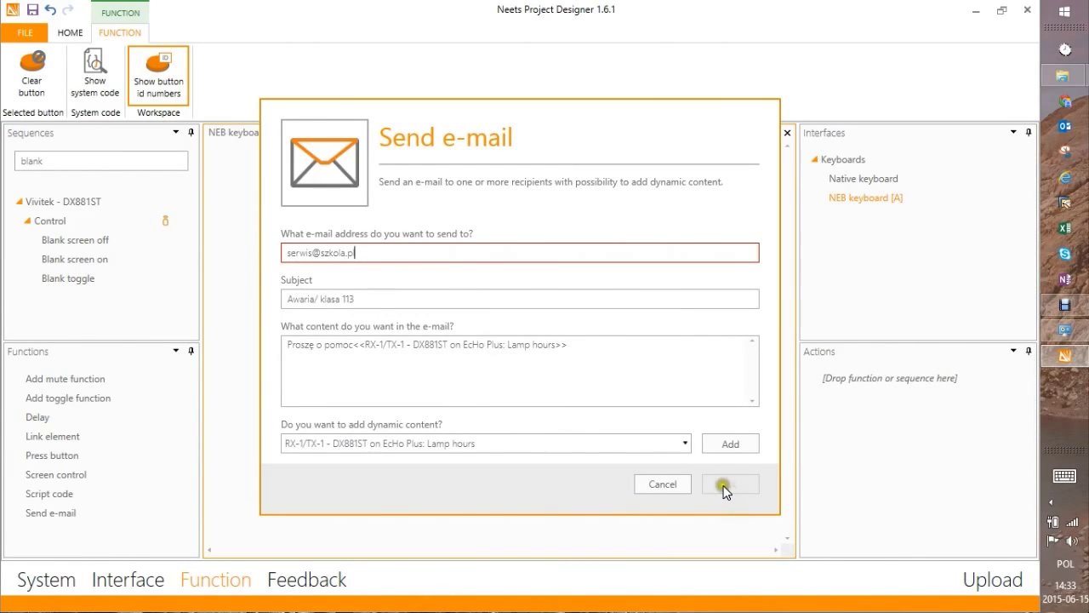
left_click(364, 251)
left_click(656, 484)
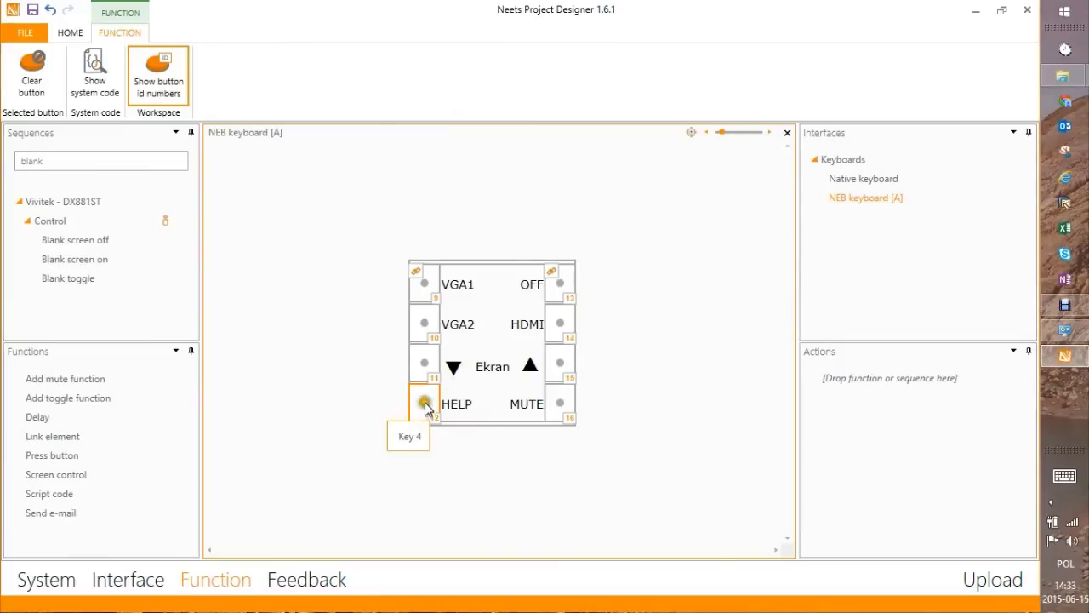
In the System view, rename the EcHo Plus controller to Sala konf
left_click(424, 404)
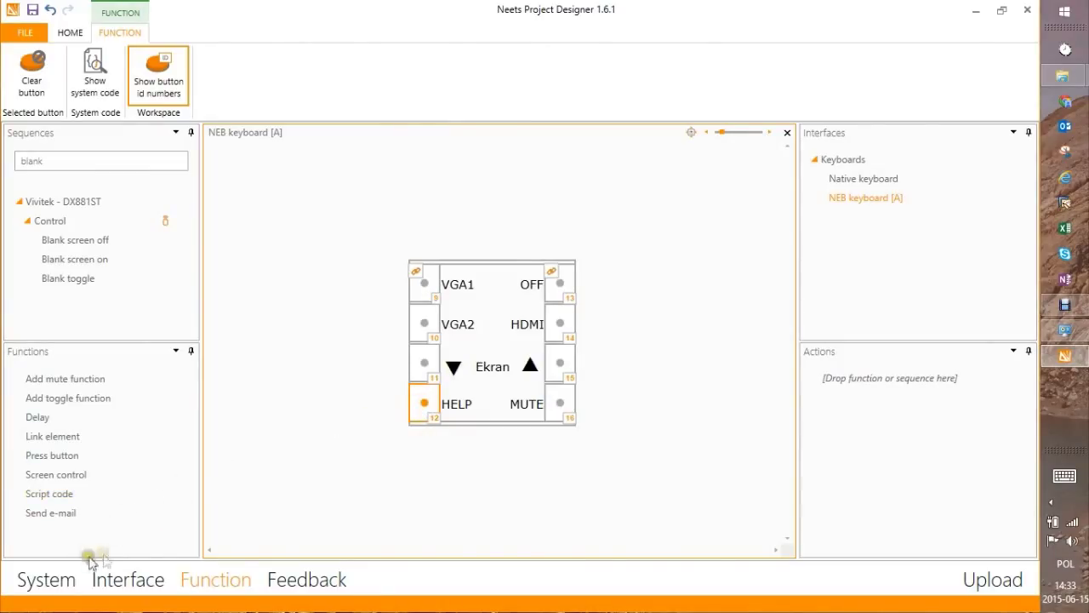
left_click(44, 578)
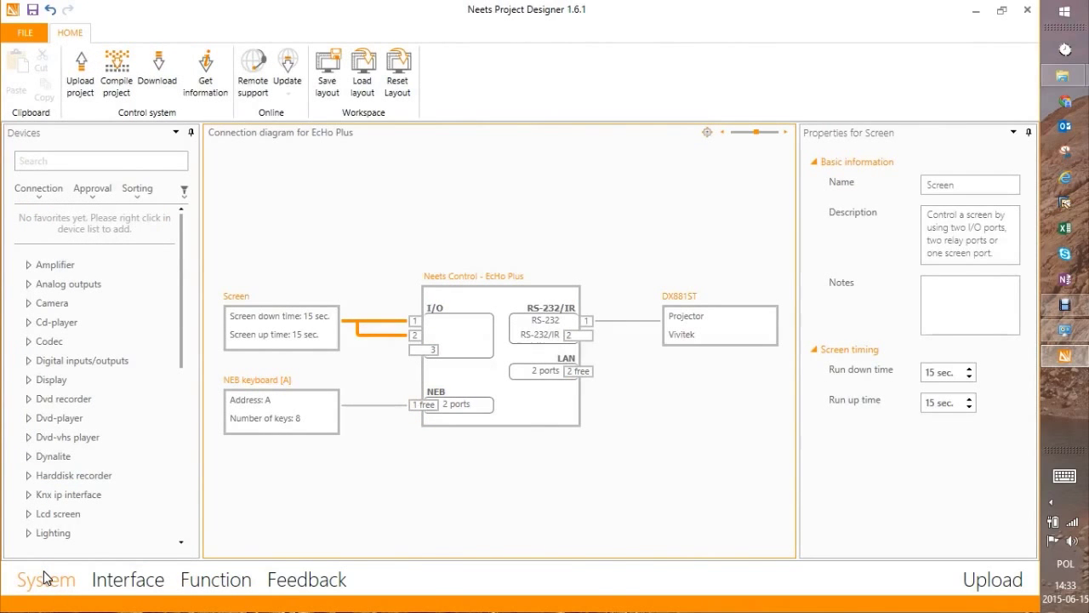
left_click(500, 307)
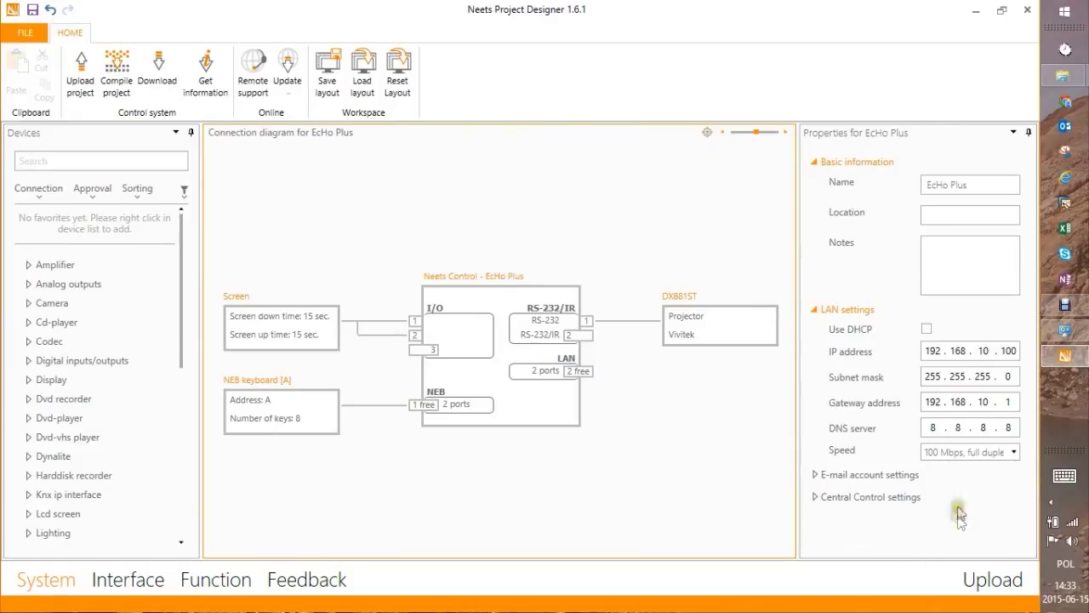
left_click_drag(978, 184, 953, 181)
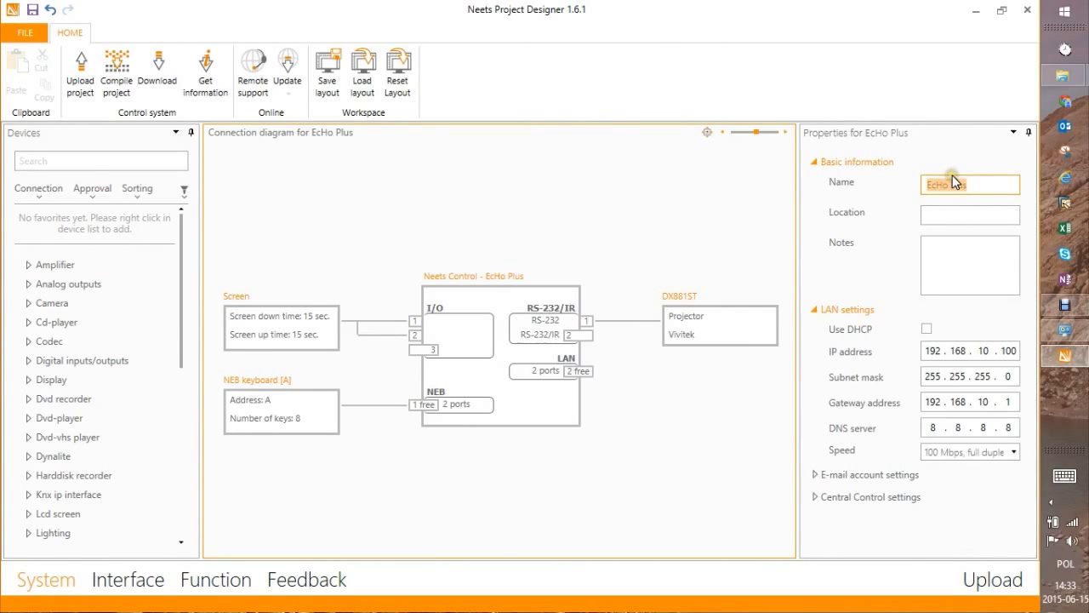
type("Sala konf")
left_click(955, 214)
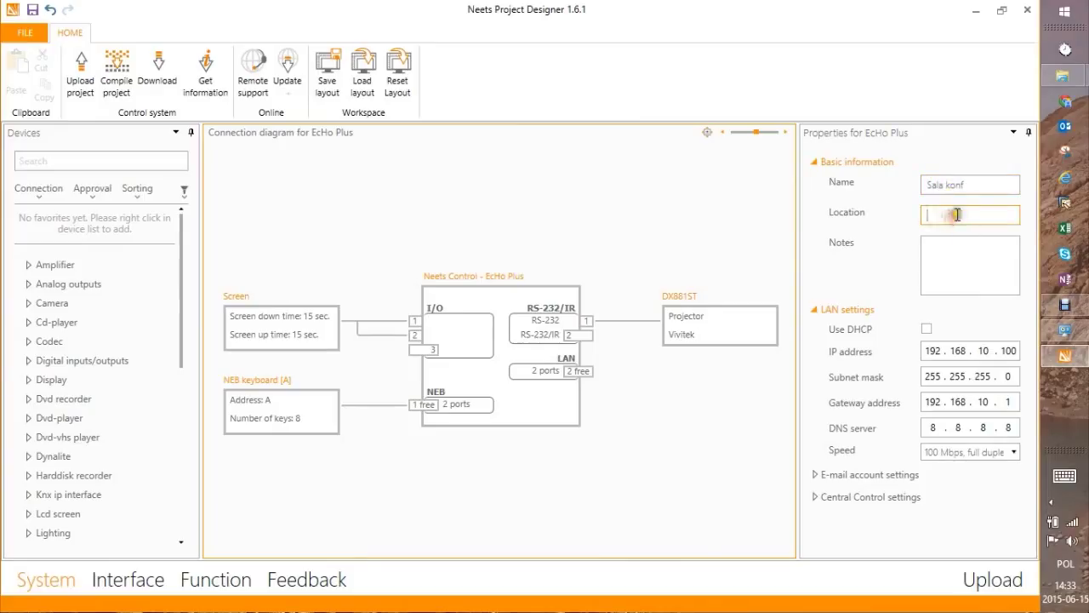
left_click(962, 244)
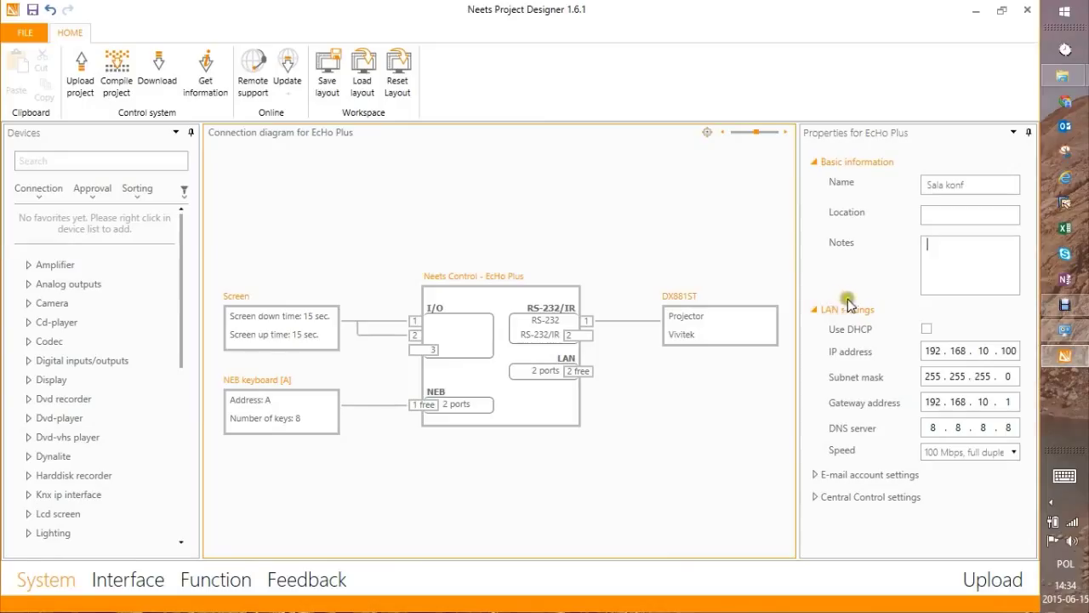
Keep DHCP off with static IP 192.168.10.100 and expand the e-mail account settings
left_click(927, 329)
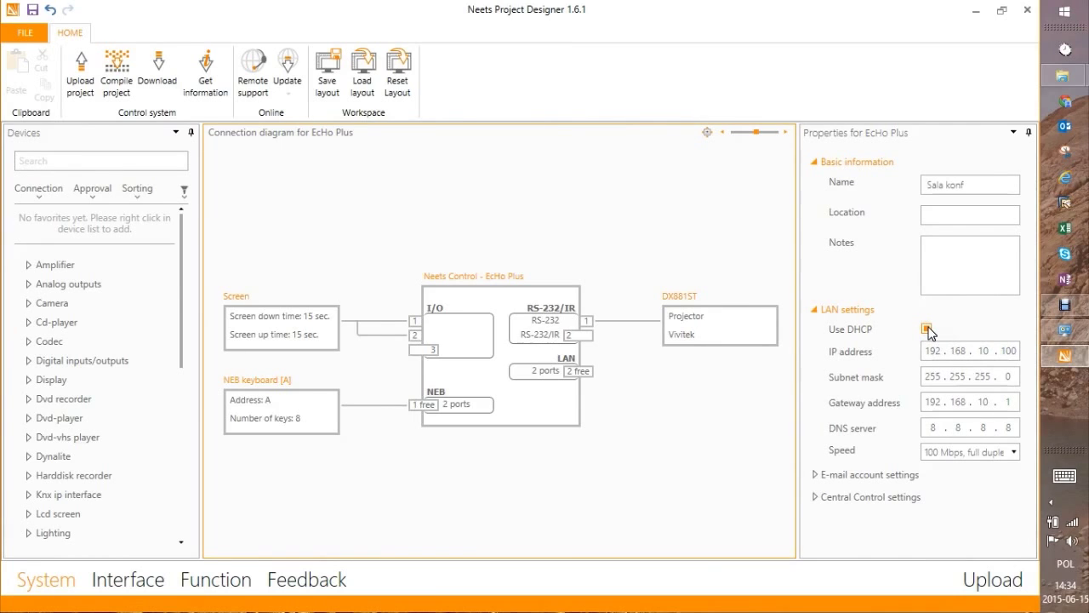
left_click(926, 329)
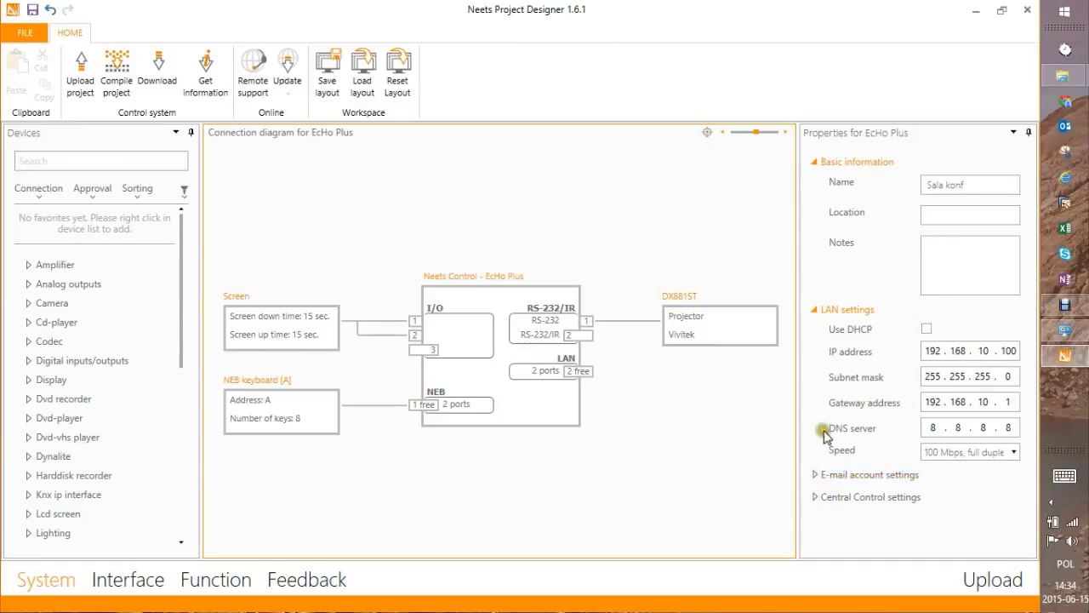
left_click(814, 475)
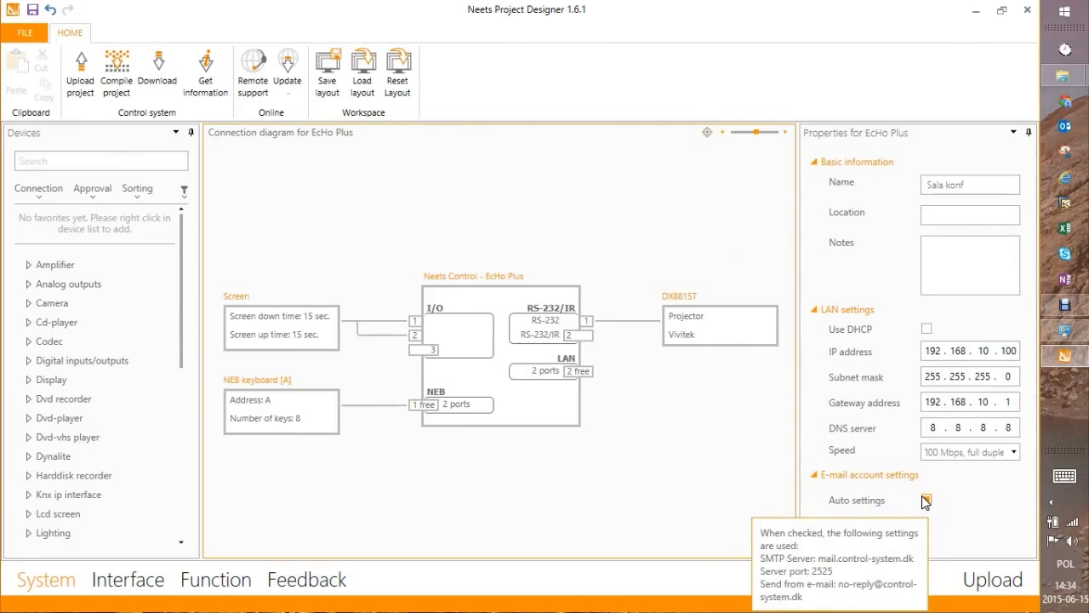
scroll(931, 498, "down", 3)
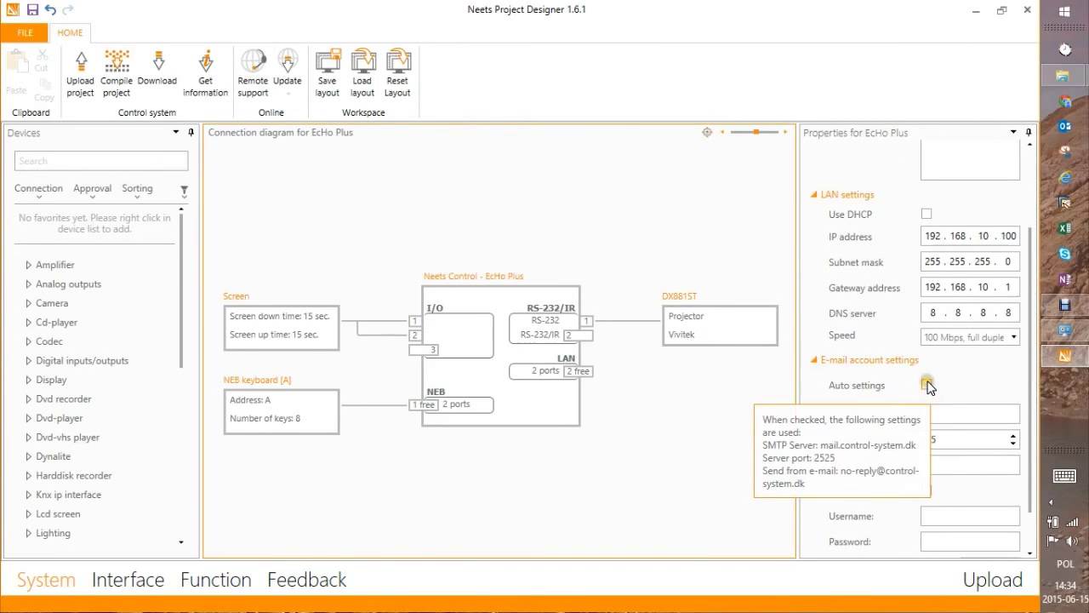
left_click(927, 385)
left_click(927, 385)
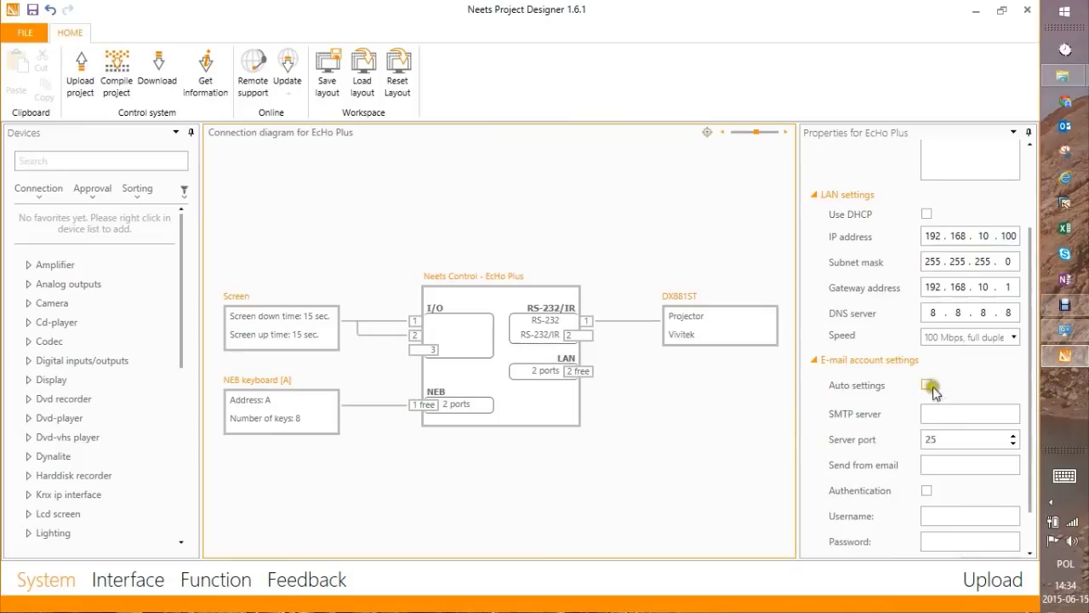
scroll(930, 388, "down", 1)
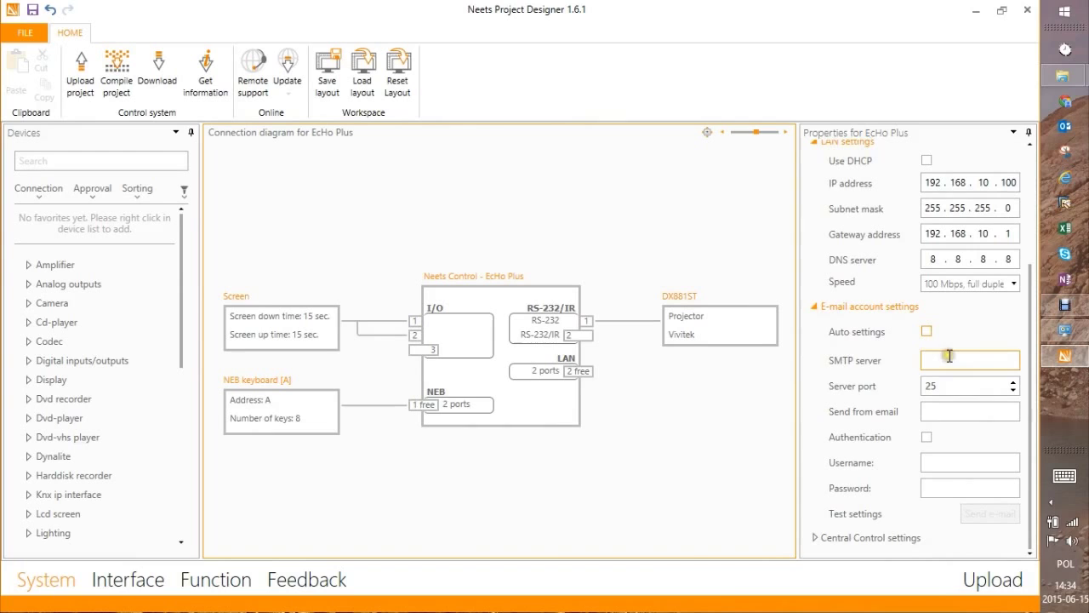
left_click(813, 537)
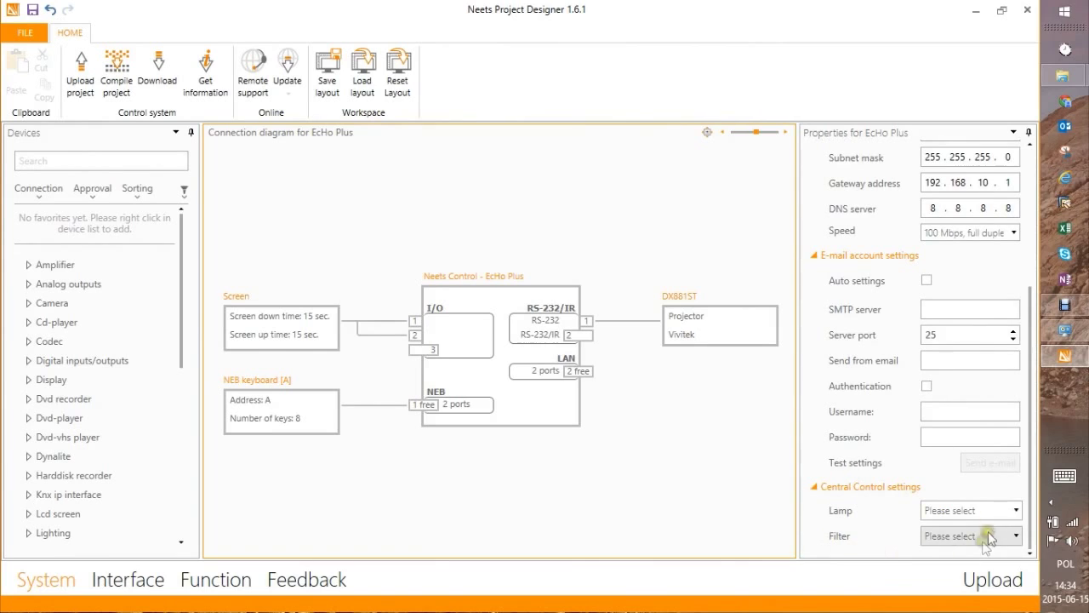
left_click(985, 487)
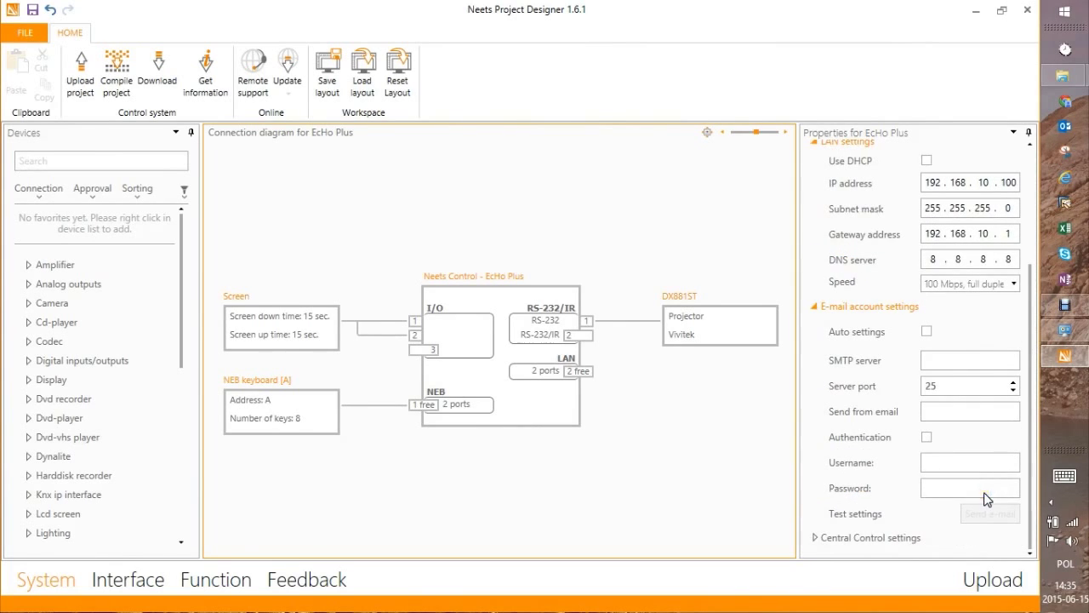
Return to the Function workspace and display the NEB keyboard [A] button layout
left_click(213, 577)
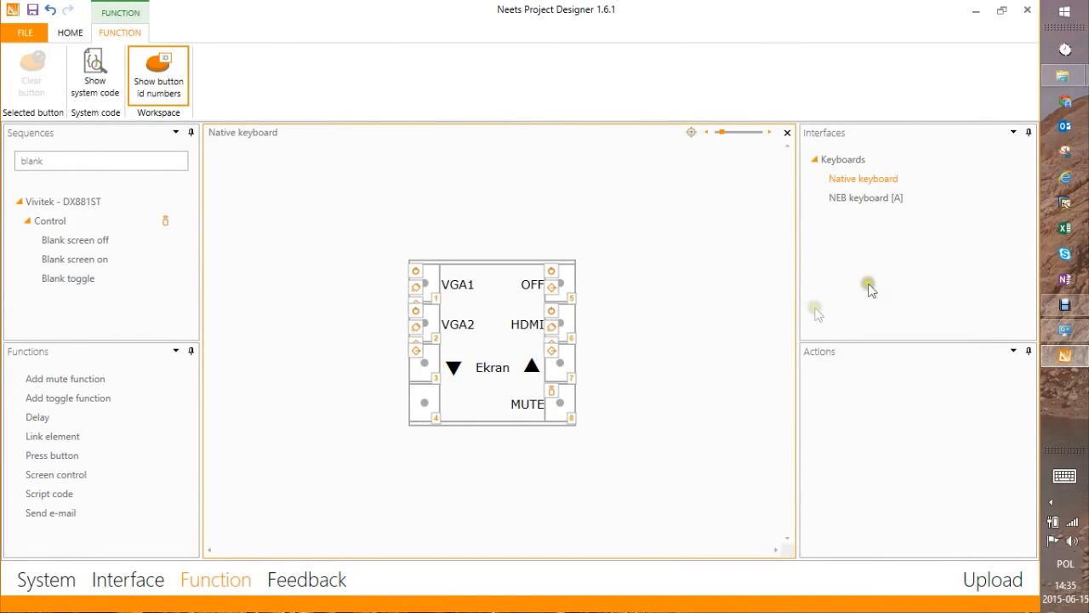
left_click(868, 200)
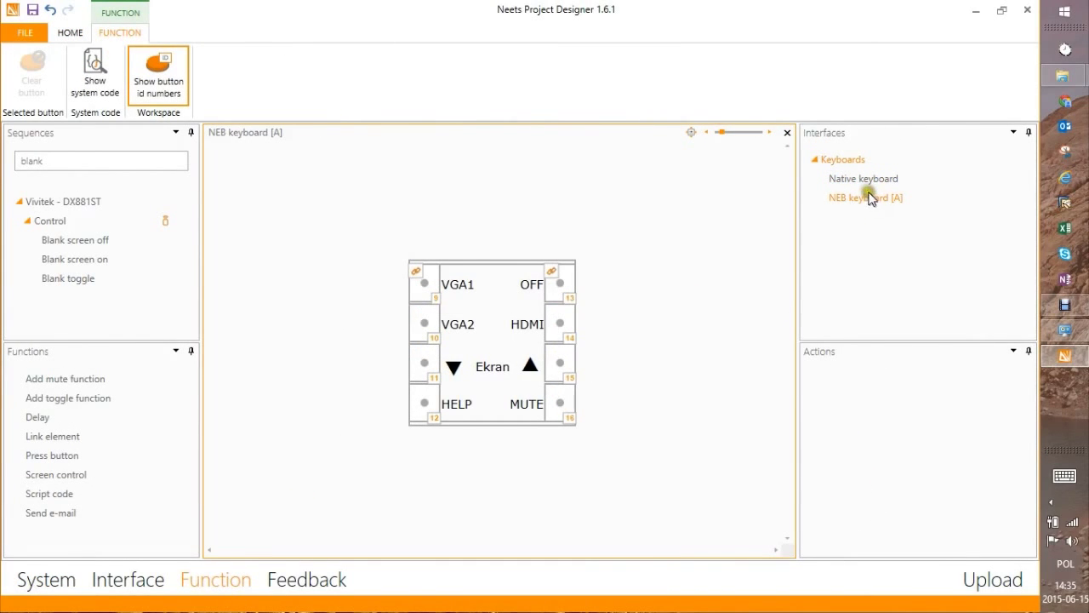
left_click(868, 181)
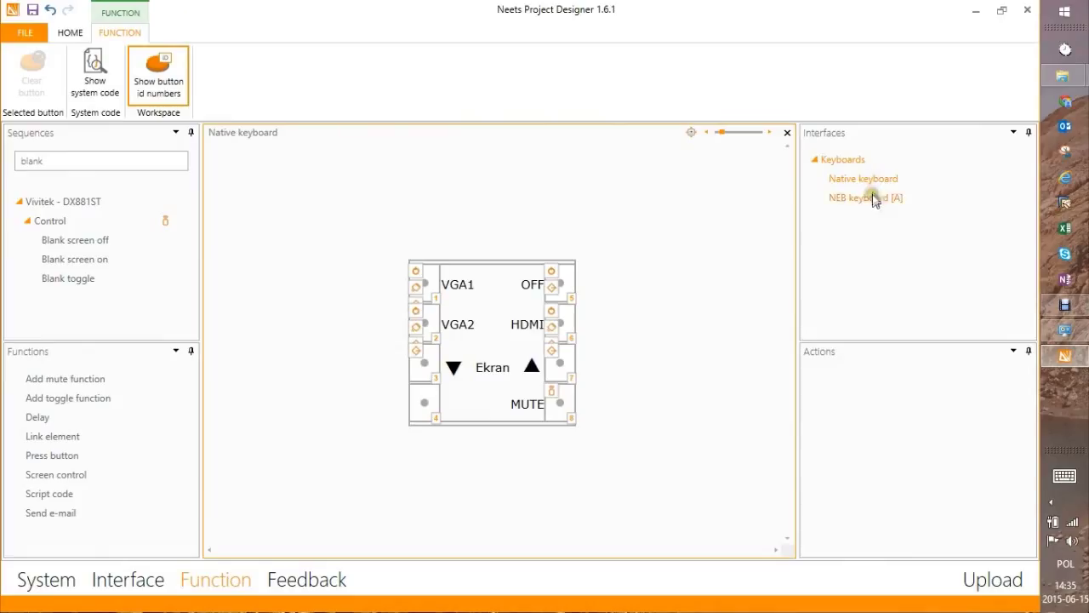
left_click(862, 204)
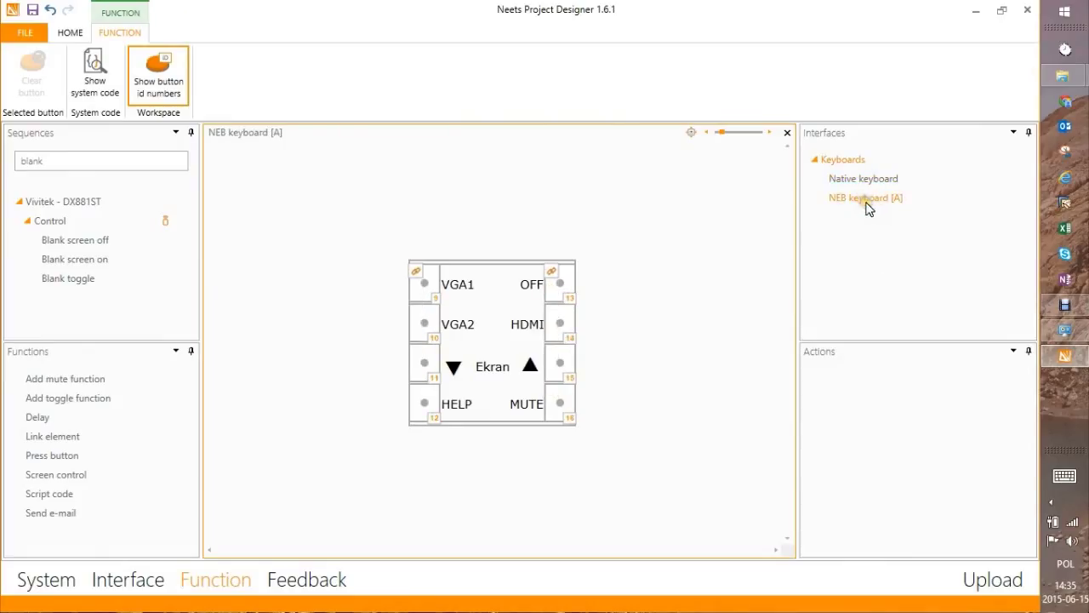
left_click(848, 217)
In the Feedback tab, expand Device drivers > Vivitek - DX881ST and inspect its Lamp hours and Contrast triggers
left_click(316, 577)
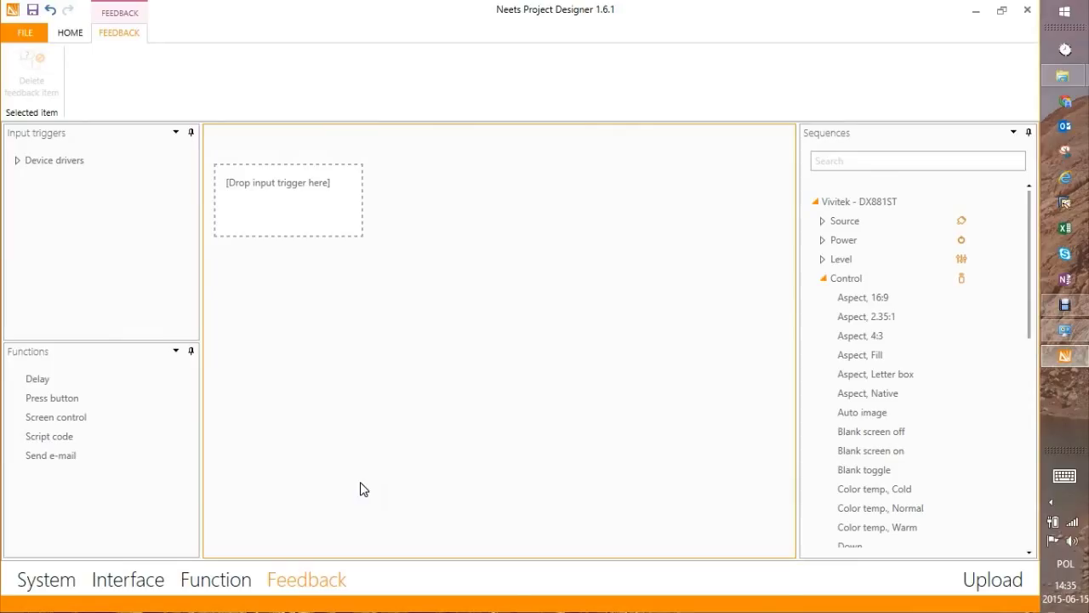
left_click(17, 160)
left_click(26, 179)
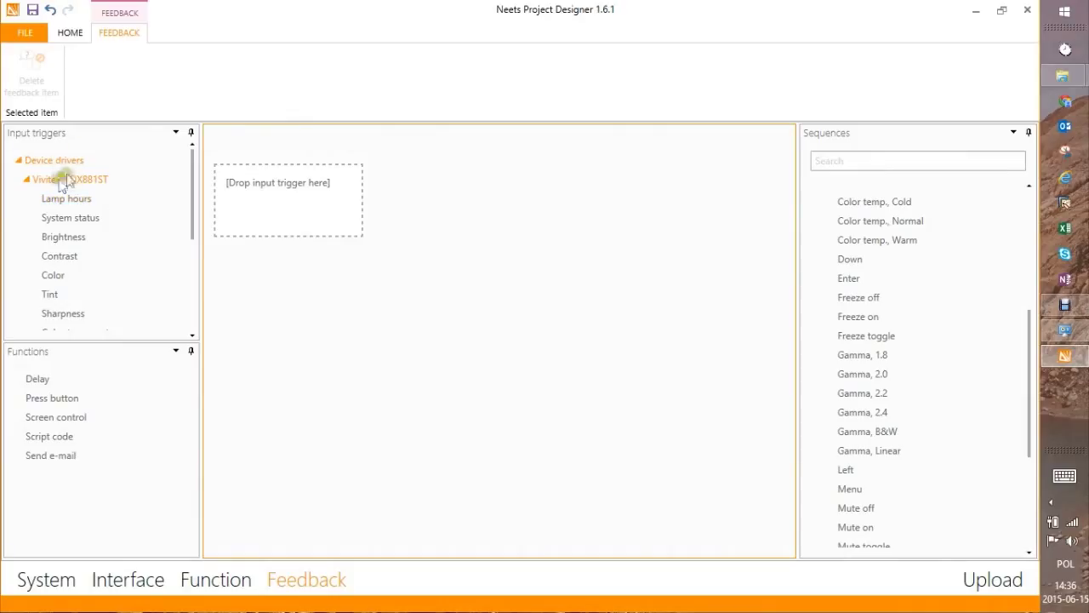
left_click(147, 198)
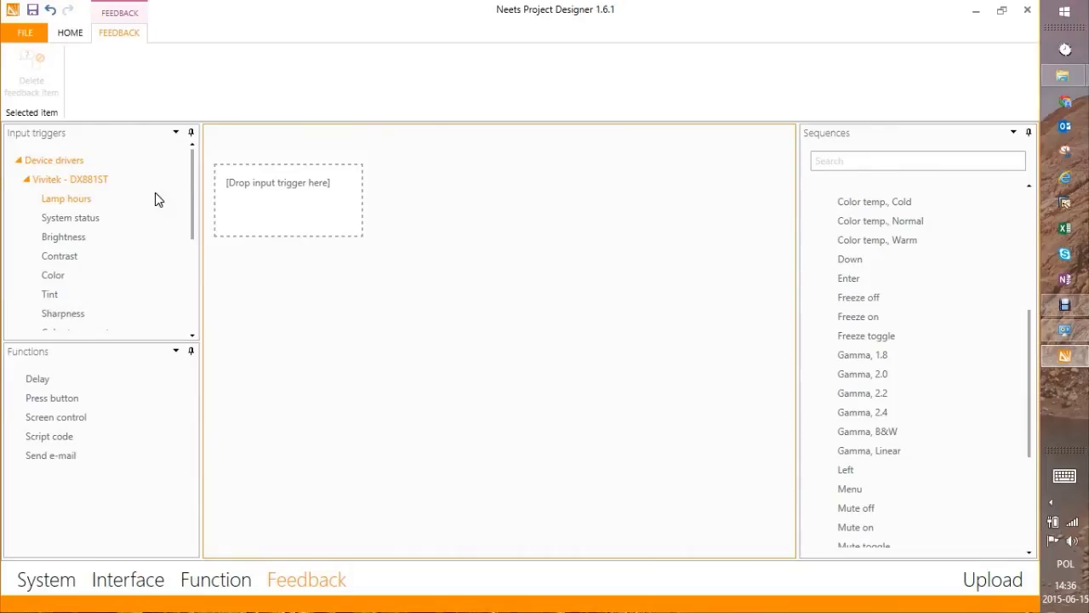
left_click(114, 195)
left_click(77, 202)
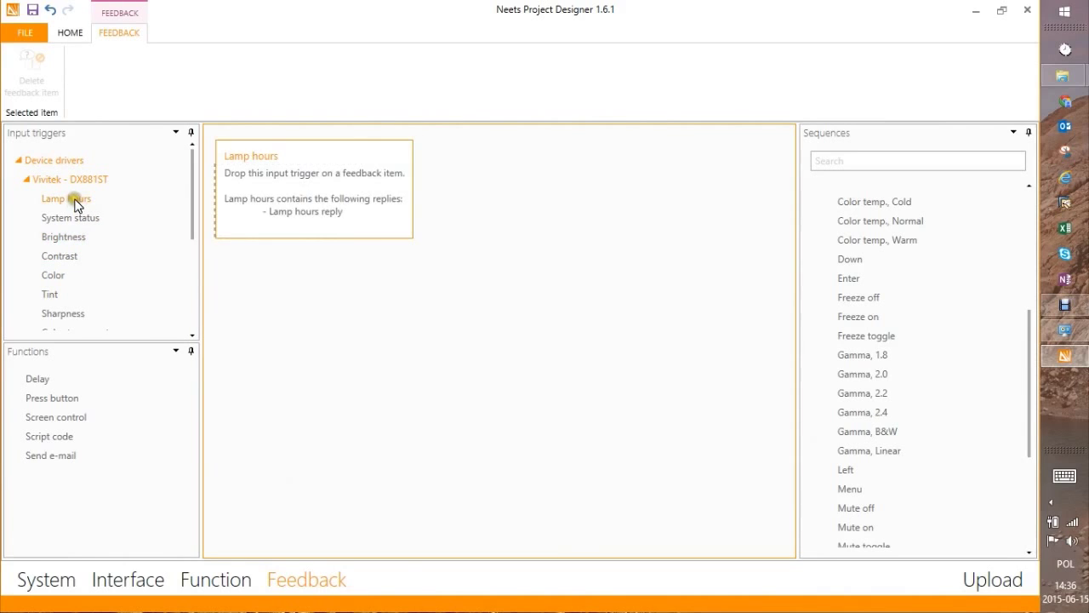
left_click(67, 255)
scroll(85, 255, "down", 3)
scroll(85, 260, "up", 3)
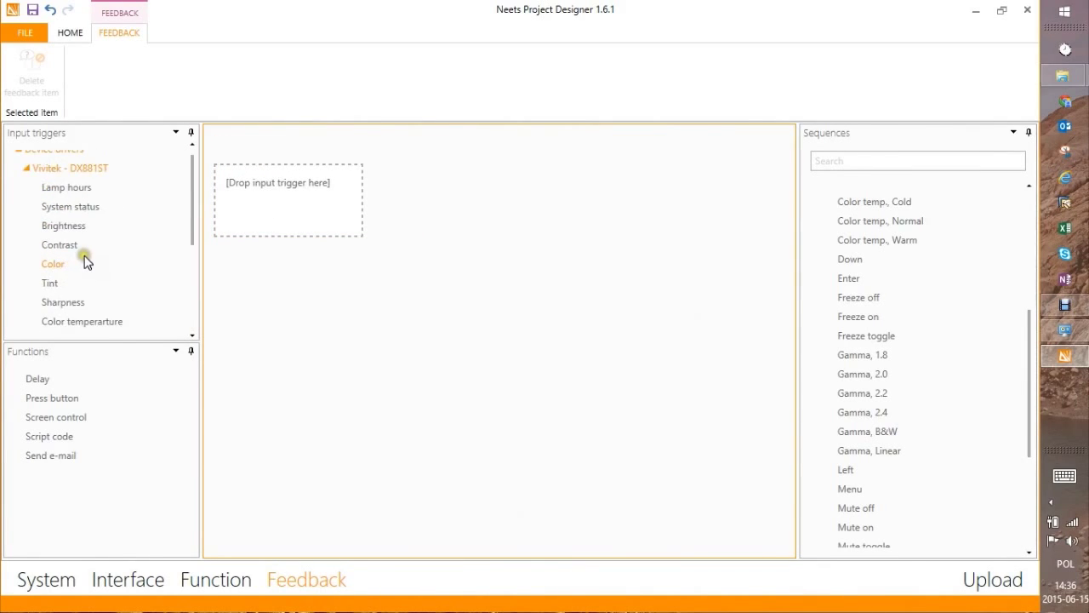
scroll(85, 260, "down", 3)
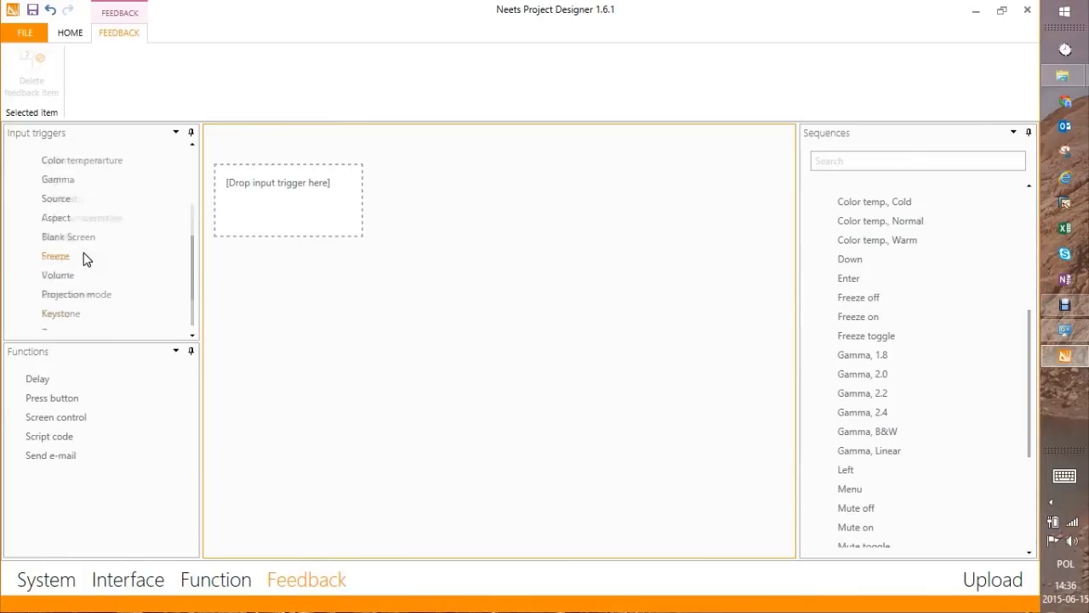
scroll(82, 255, "up", 3)
Drag the Lamp hours trigger into the drop input trigger box as a new rule
left_click(53, 200)
left_click(257, 326)
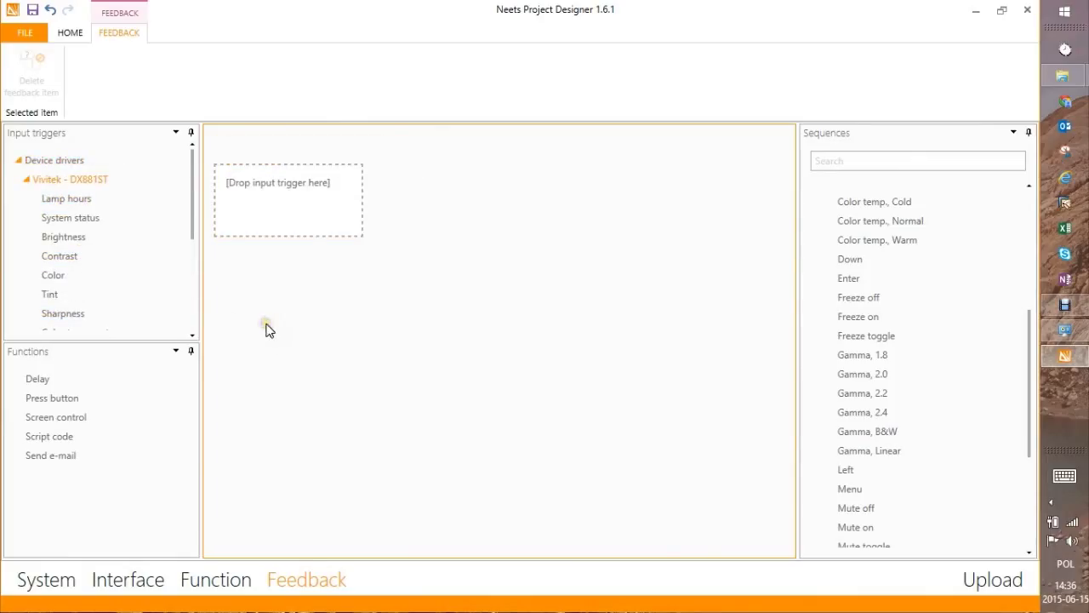
left_click_drag(73, 199, 289, 200)
Select the new Lamp hours feedback item and inspect its condition fields
left_click(289, 200)
left_click(254, 236)
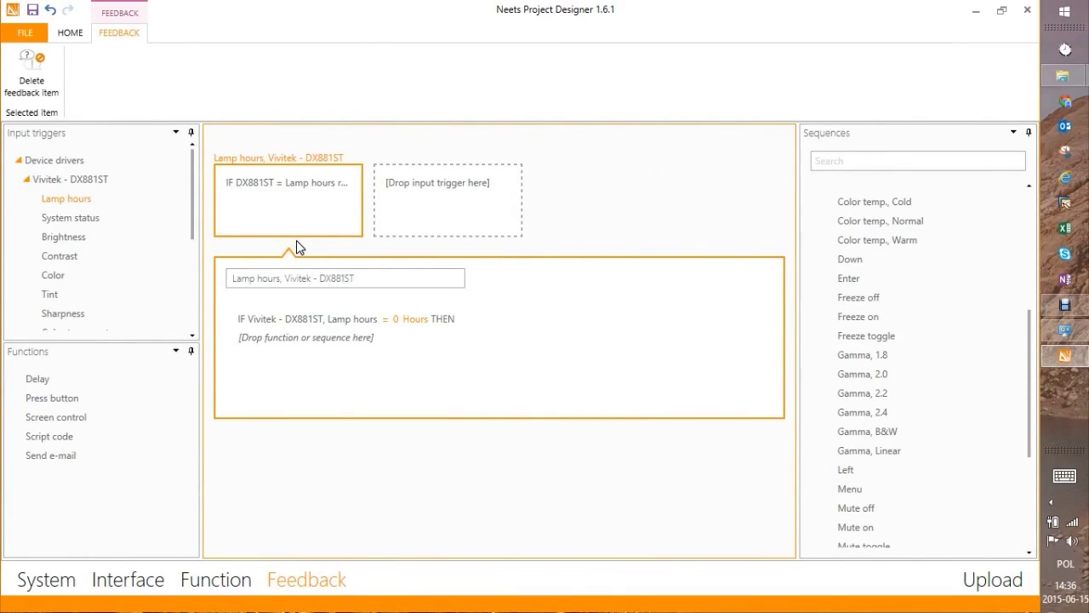
left_click(406, 321)
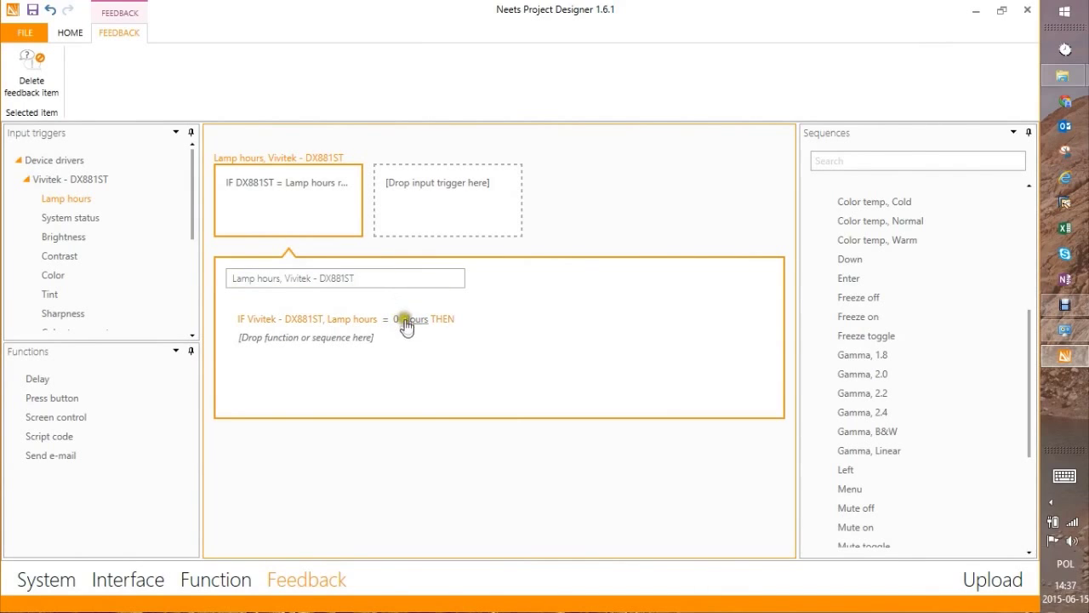
left_click(225, 199)
left_click(258, 213)
left_click(263, 212)
left_click(283, 211)
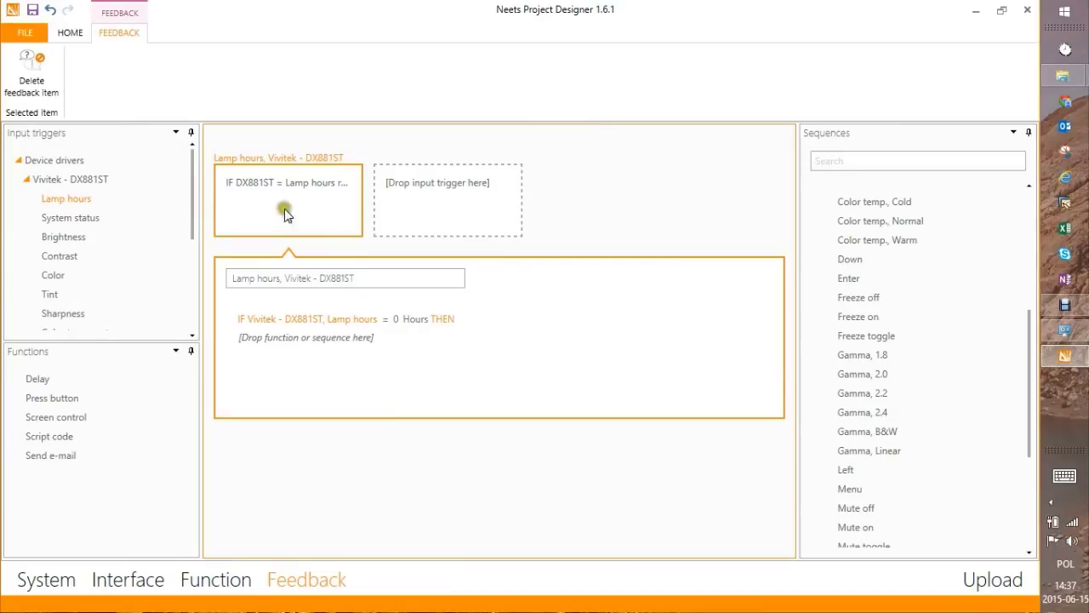
left_click(330, 233)
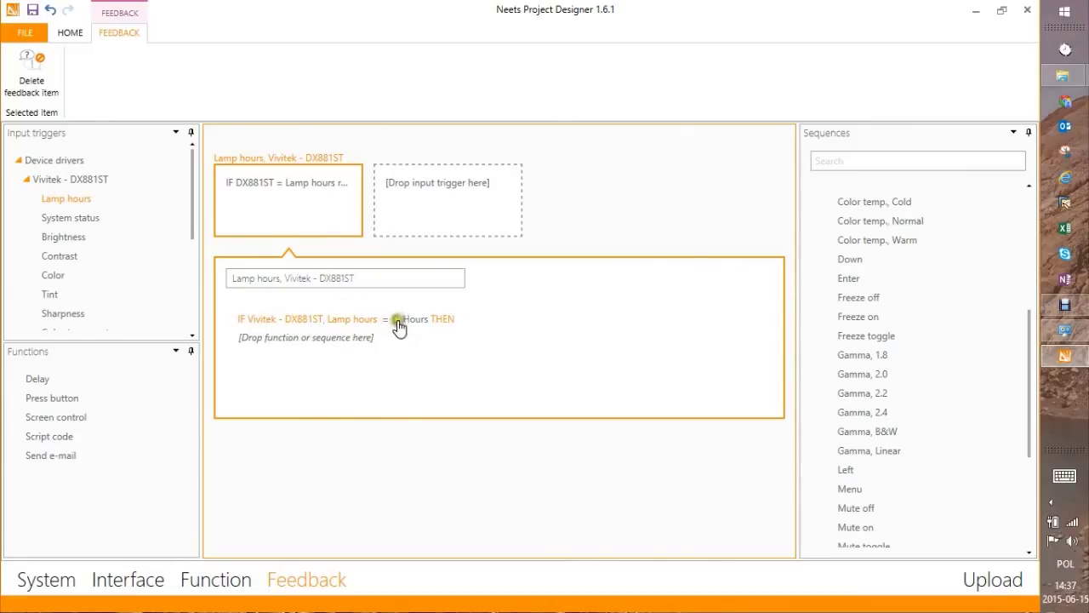
Set the Lamp hours condition to 1000 Hours and add a Send e-mail action
left_click(394, 321)
type("1000")
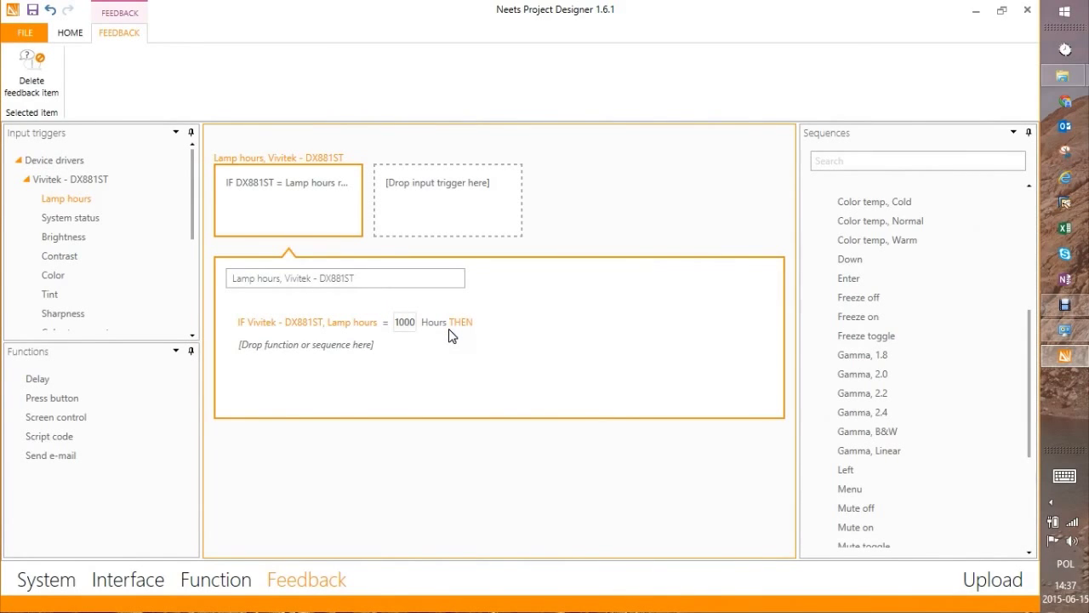
left_click(465, 362)
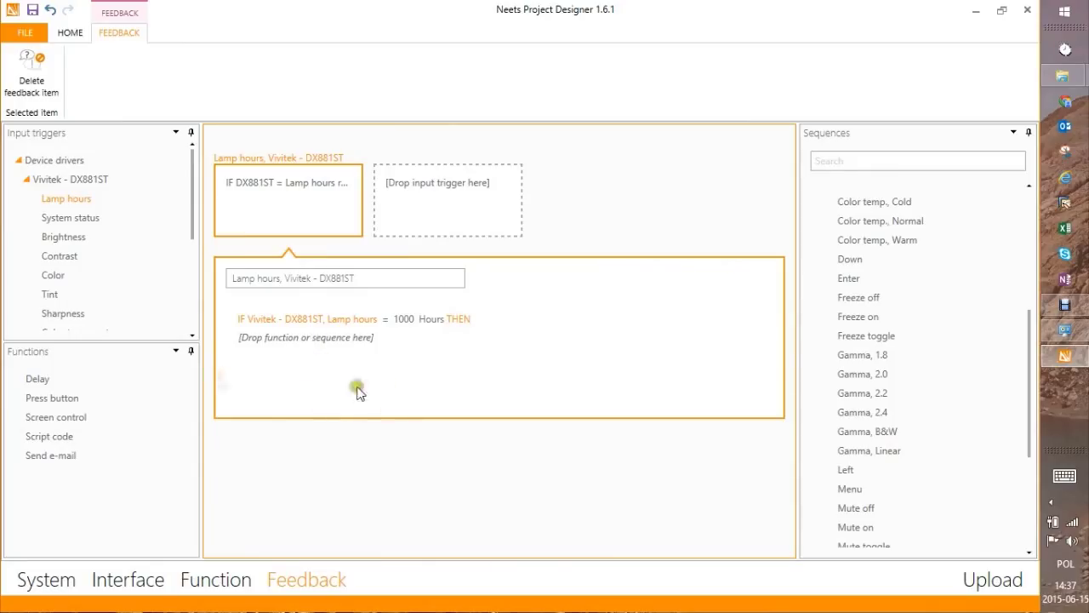
left_click_drag(47, 455, 284, 349)
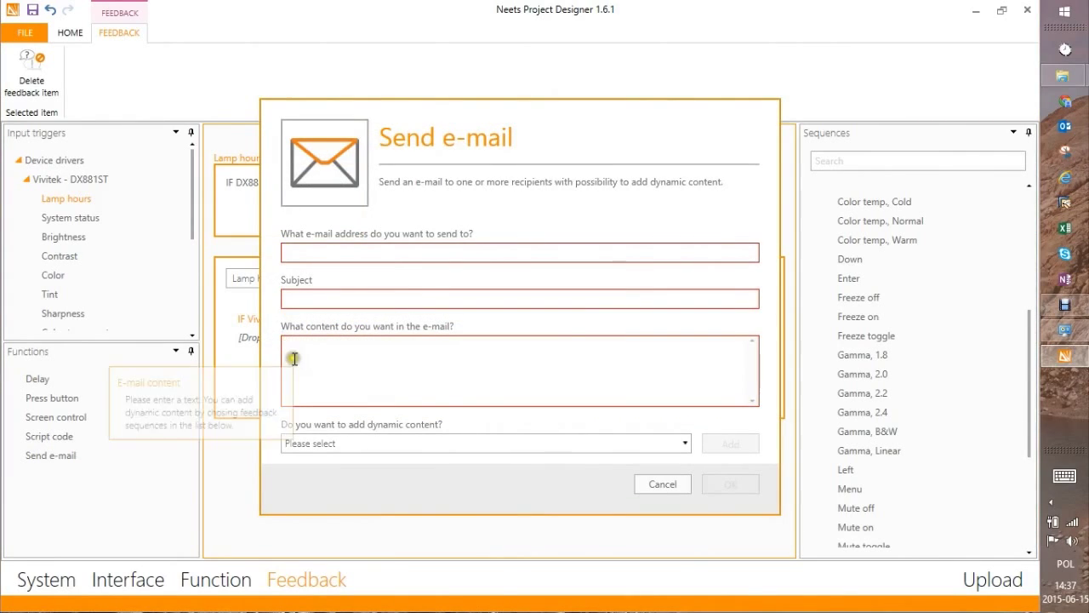
type("serwis")
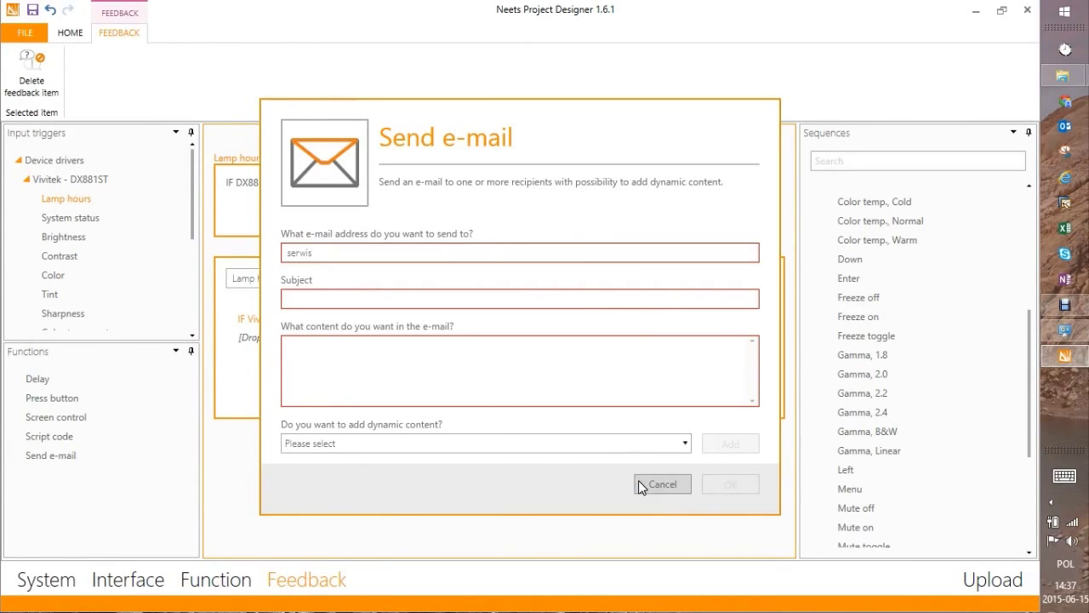
left_click(683, 446)
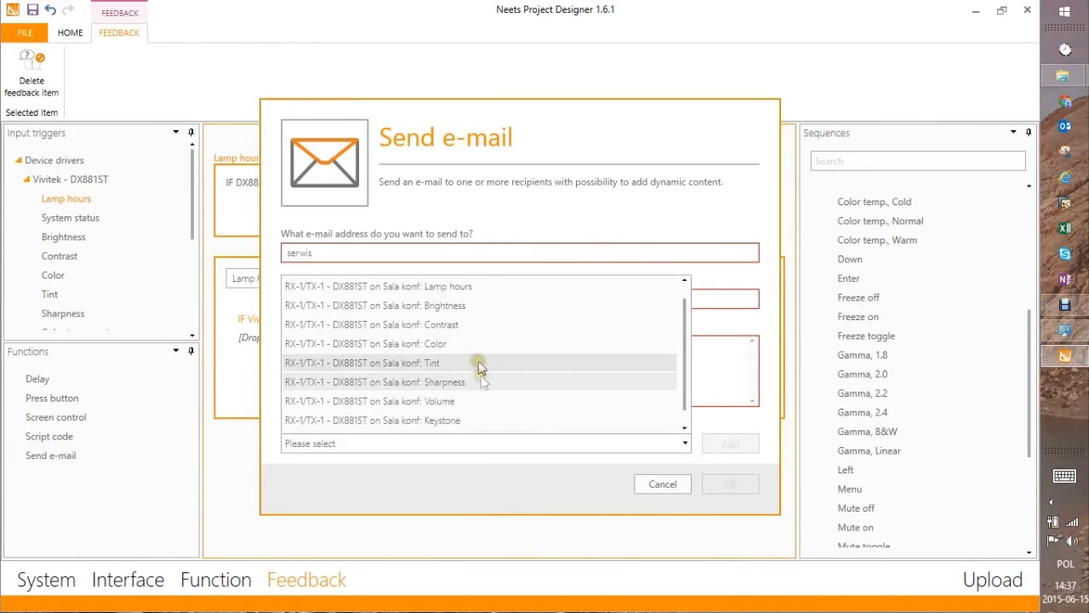
scroll(511, 344, "up", 1)
left_click(463, 305)
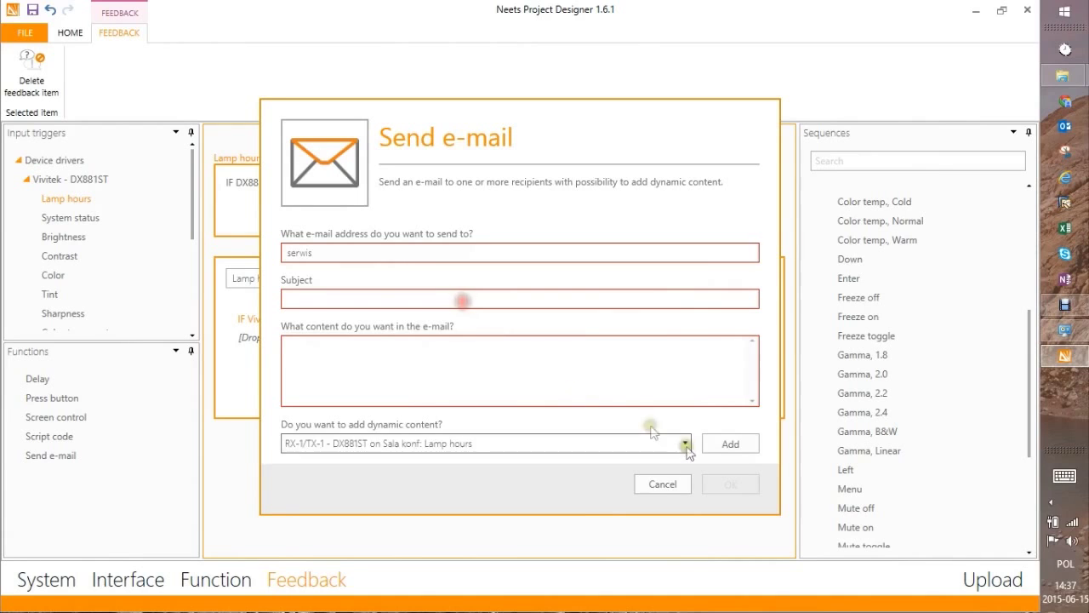
left_click(736, 446)
left_click(682, 445)
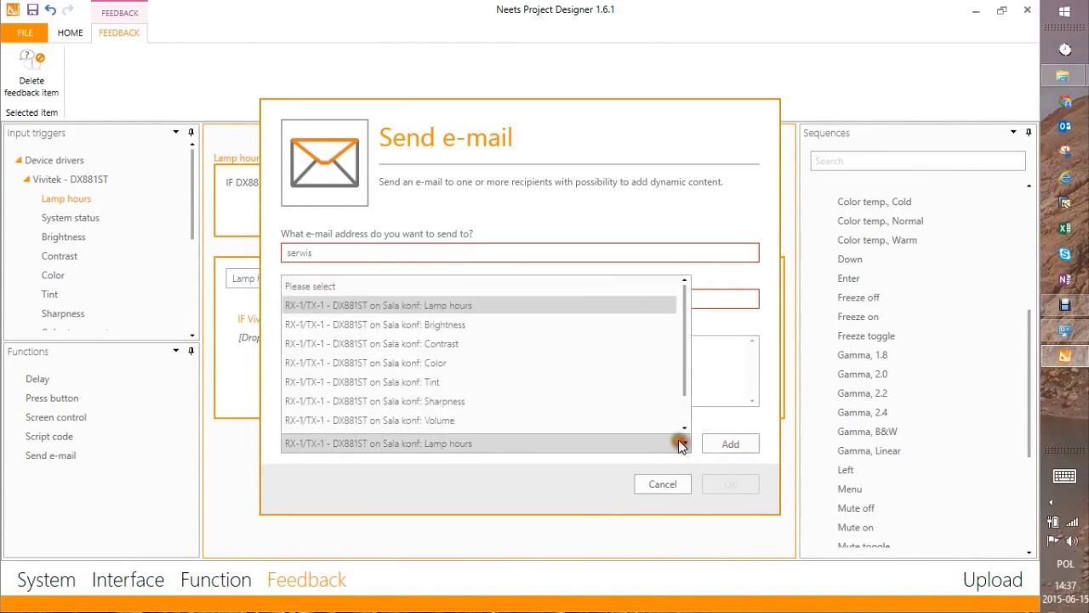
scroll(566, 365, "down", 1)
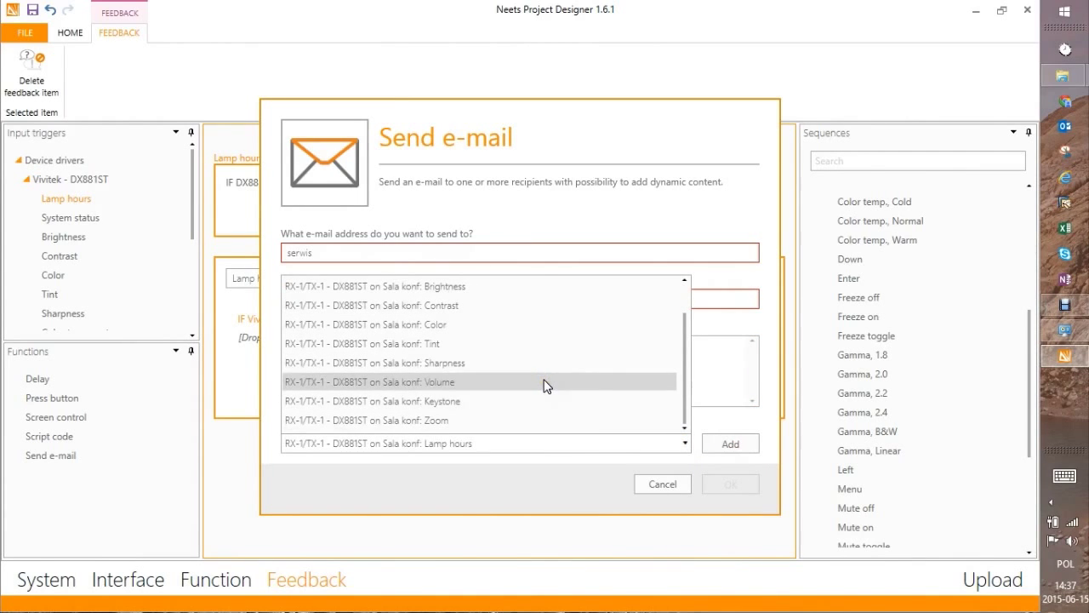
scroll(468, 375, "up", 1)
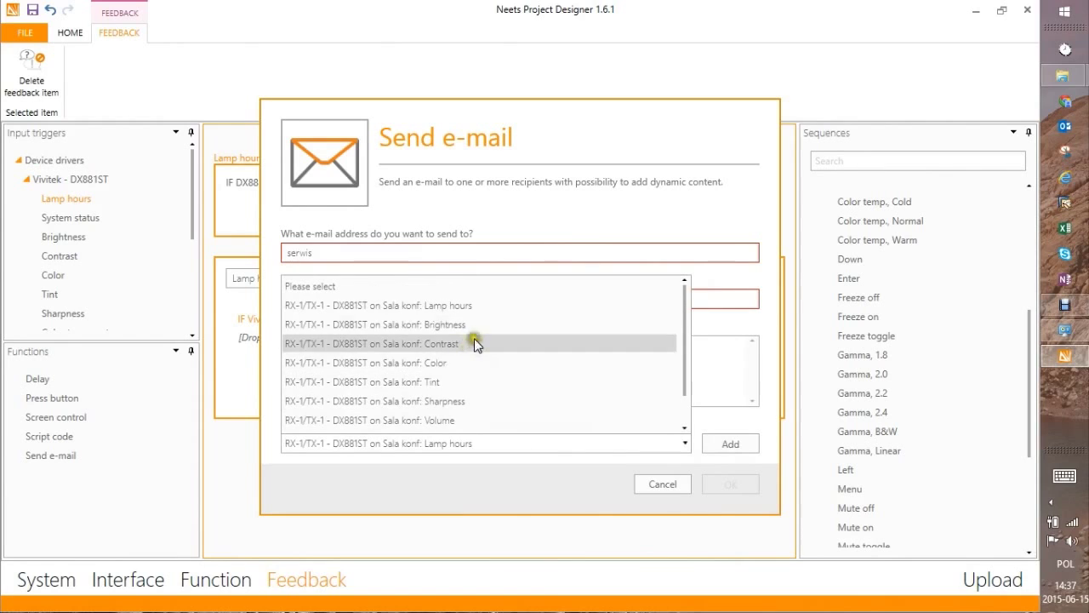
left_click(647, 484)
left_click(662, 484)
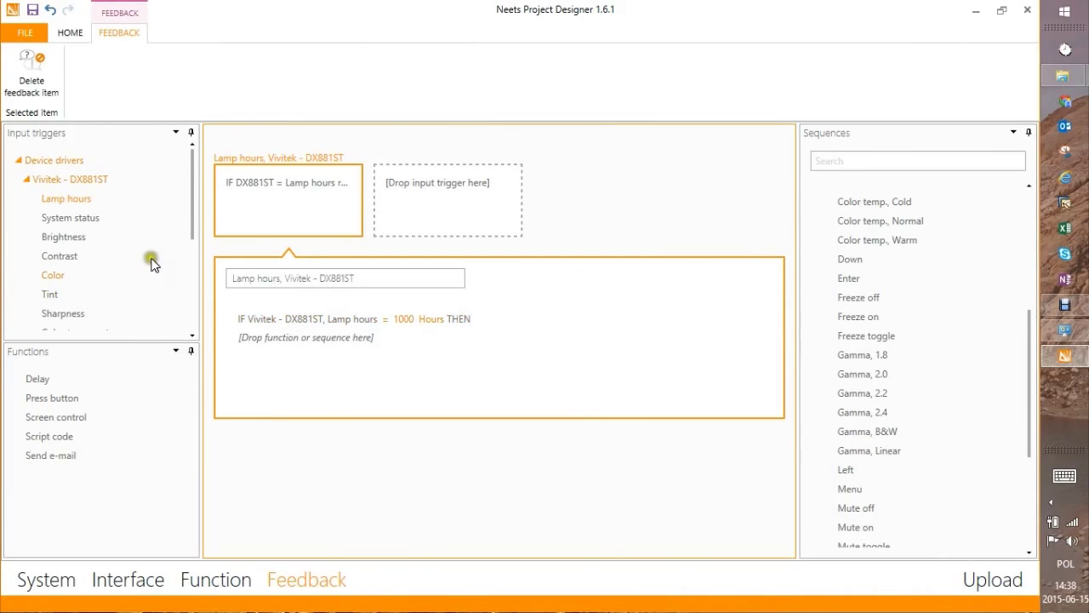
left_click(464, 209)
left_click(340, 219)
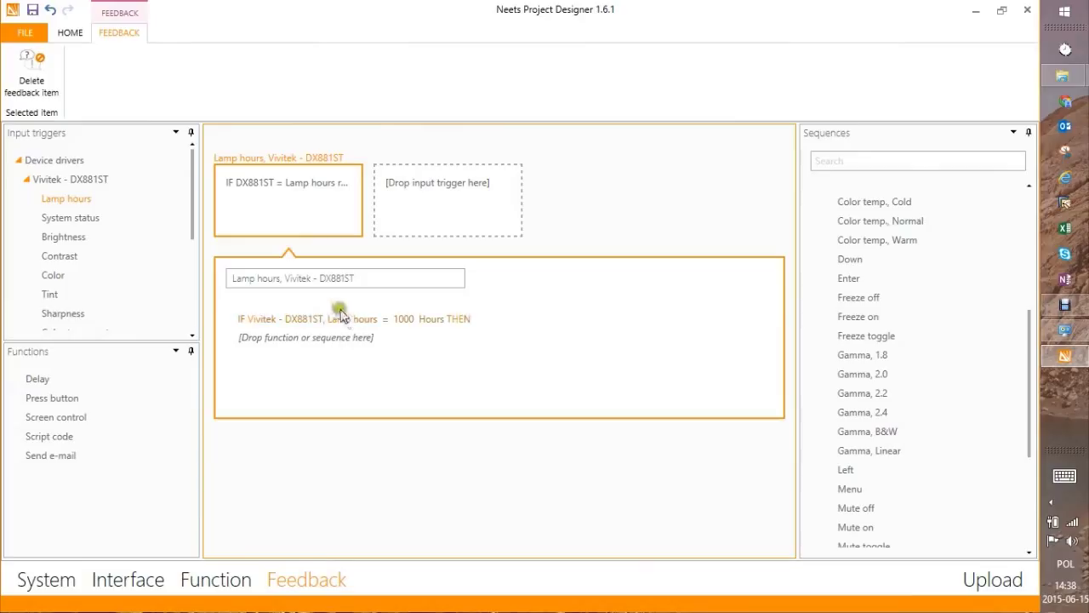